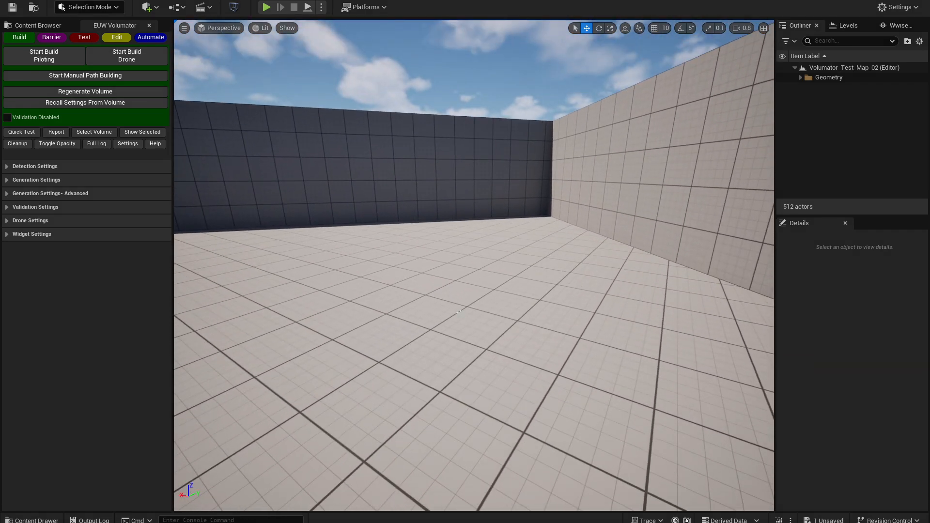
# Build location volumes for two walled areas by piloting the builder through each, stopping the build when each area is covered
pyautogui.click(38, 65)
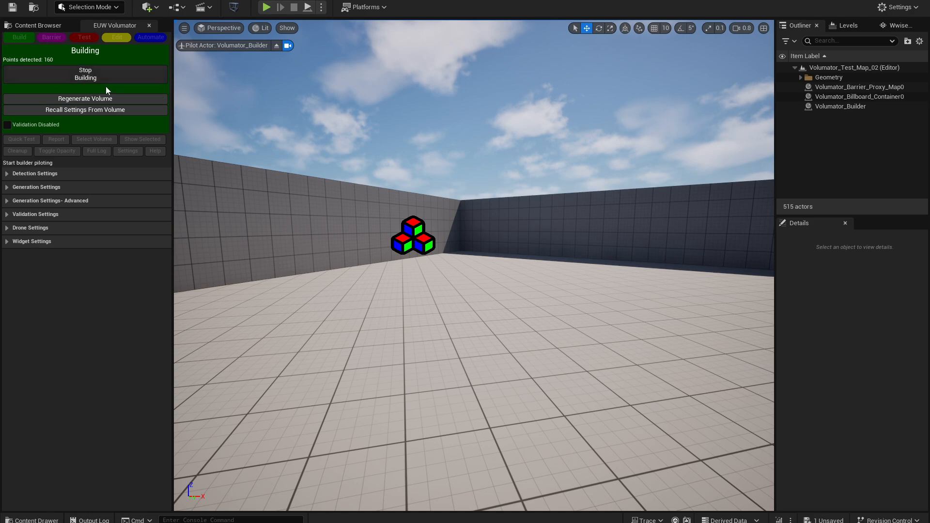
pyautogui.click(81, 80)
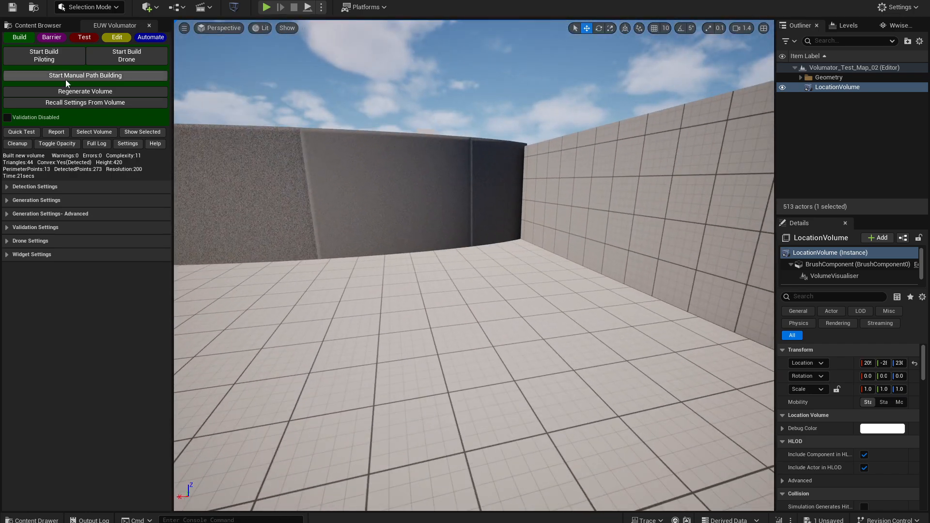
pyautogui.click(51, 64)
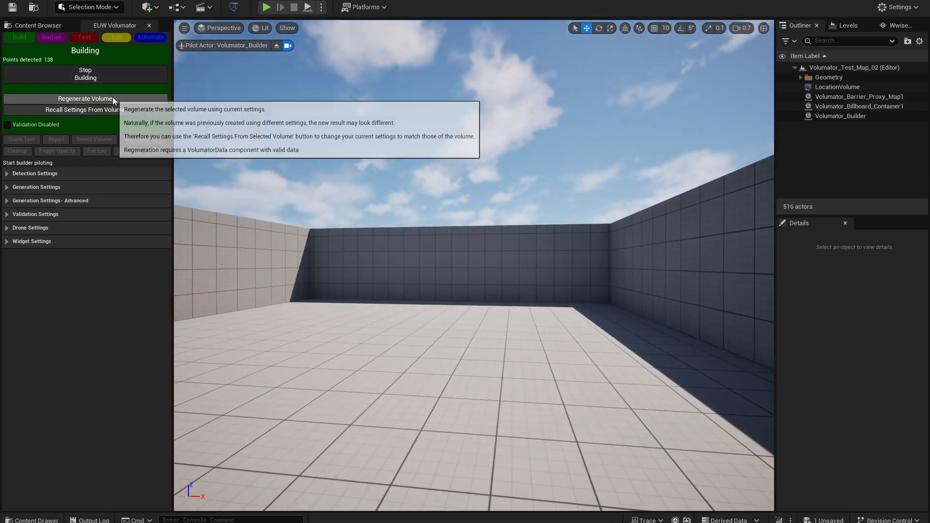
pyautogui.click(111, 75)
# Start a drone build inside the walled room with the curved far wall
pyautogui.moveTo(301, 281); pyautogui.dragTo(177, 341, button='right')
pyautogui.press('s')
pyautogui.moveTo(364, 295); pyautogui.dragTo(413, 295, button='right')
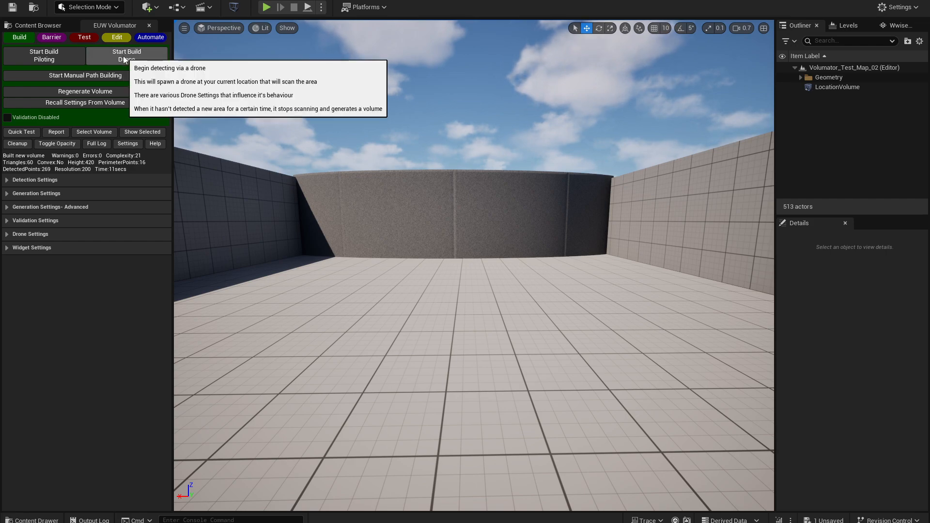
pyautogui.click(124, 54)
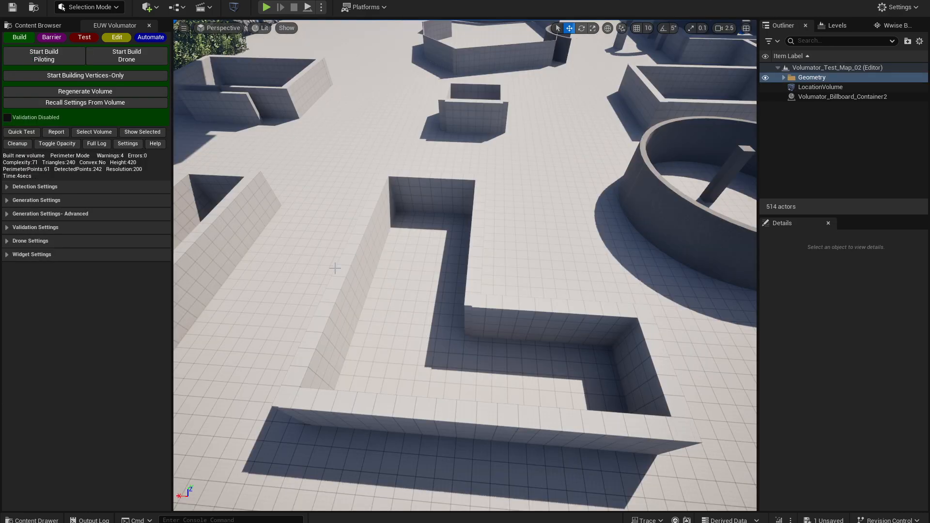
# Move into the L-shaped room and build its volume with the drone
pyautogui.press('w')
pyautogui.moveTo(358, 255); pyautogui.dragTo(357, 197, button='right')
pyautogui.click(127, 56)
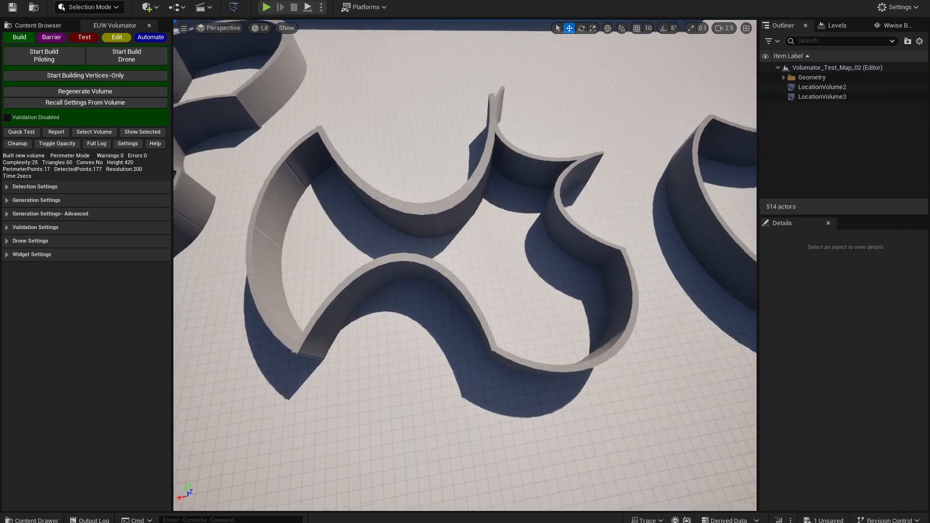
# Move inside the irregular room with the curved, spiked walls and build its volume with the drone
pyautogui.press('w')
pyautogui.moveTo(465, 266); pyautogui.dragTo(460, 177, button='right')
pyautogui.moveTo(368, 307); pyautogui.dragTo(368, 291, button='right')
pyautogui.moveTo(370, 256); pyautogui.dragTo(369, 264, button='right')
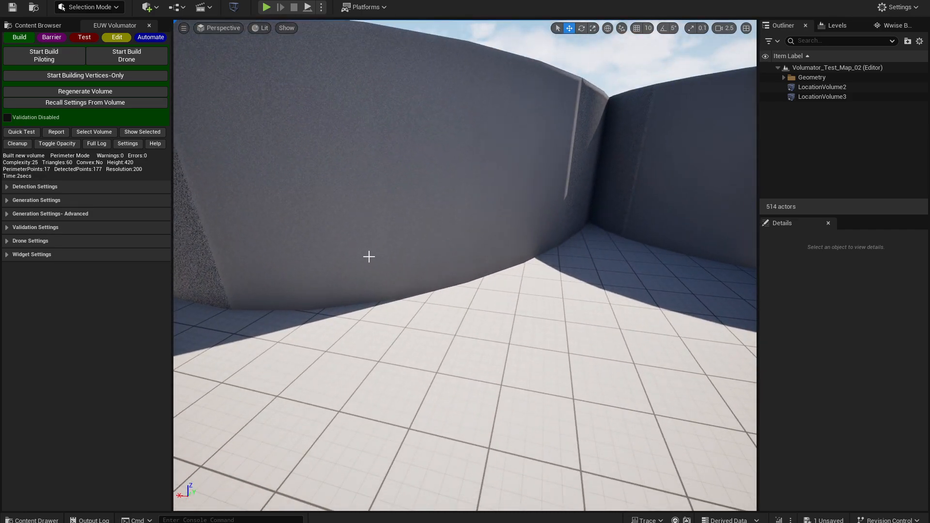
pyautogui.click(120, 53)
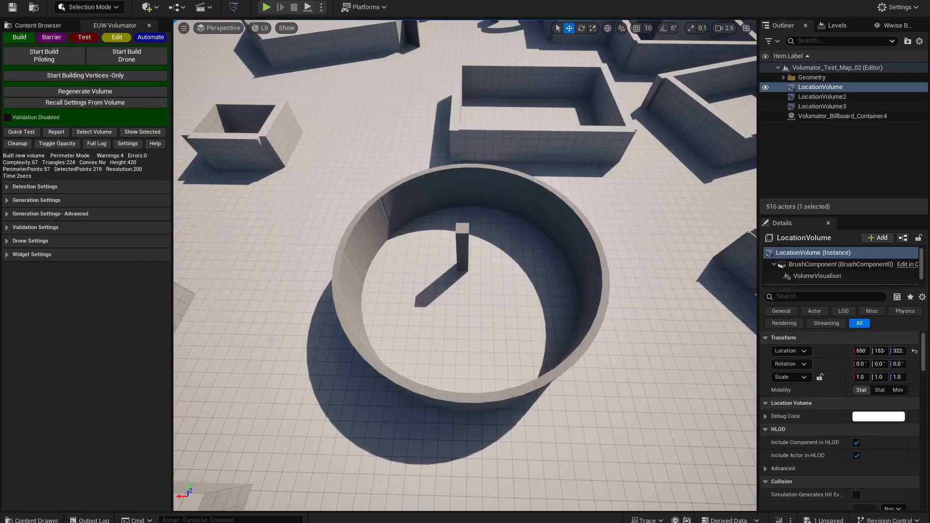
# Enter the circular room with the central pillar and generate its volume with the drone
pyautogui.press('w')
pyautogui.moveTo(272, 341); pyautogui.dragTo(270, 252, button='right')
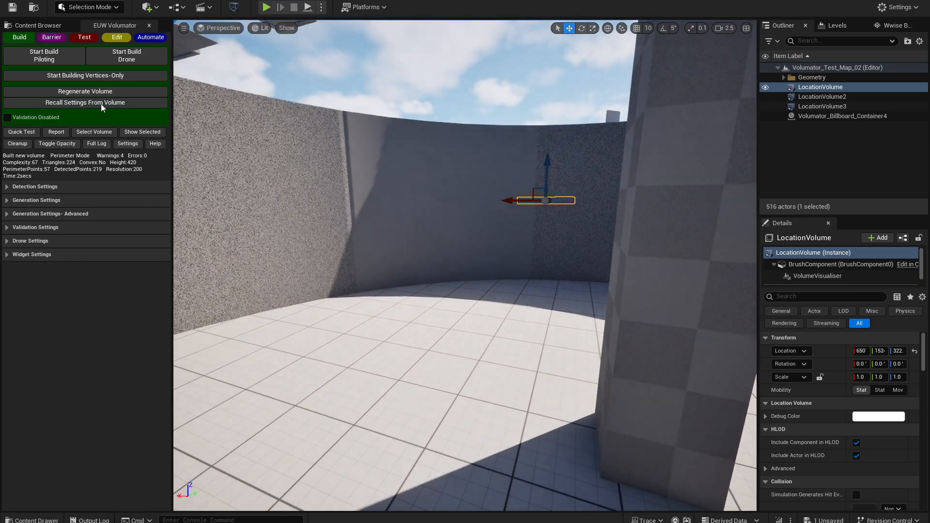
pyautogui.click(127, 55)
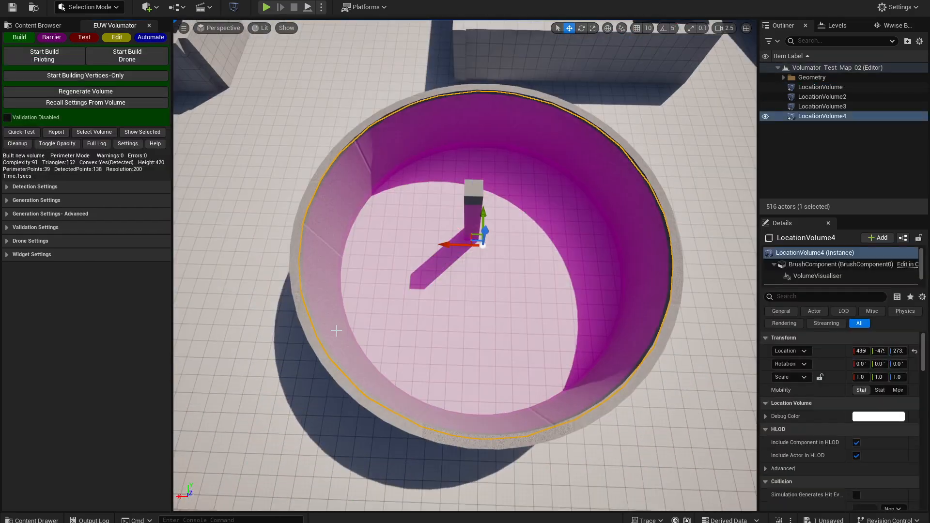
# Regenerate the circular room's volume with a Resolution of 384 and examine its outline from the top view
pyautogui.moveTo(336, 330); pyautogui.dragTo(341, 325, button='right')
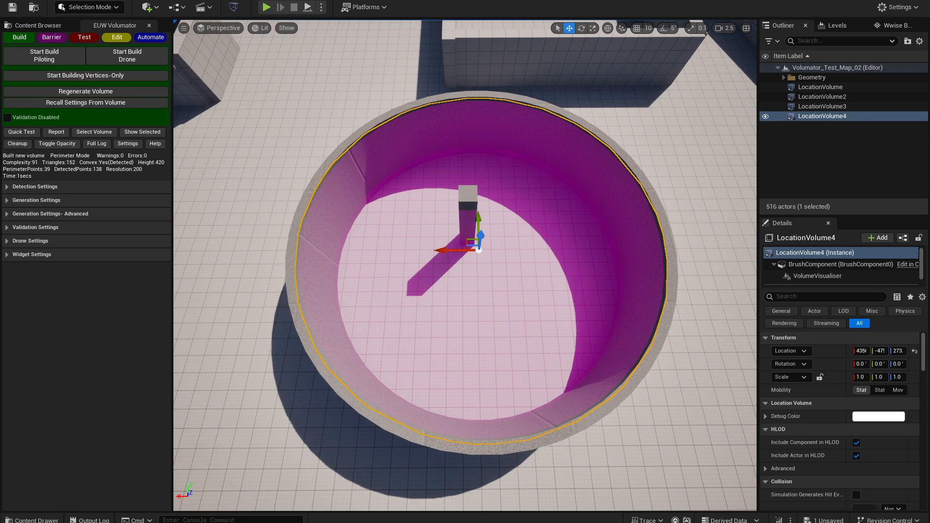
pyautogui.moveTo(371, 282); pyautogui.dragTo(373, 279, button='right')
pyautogui.press('s')
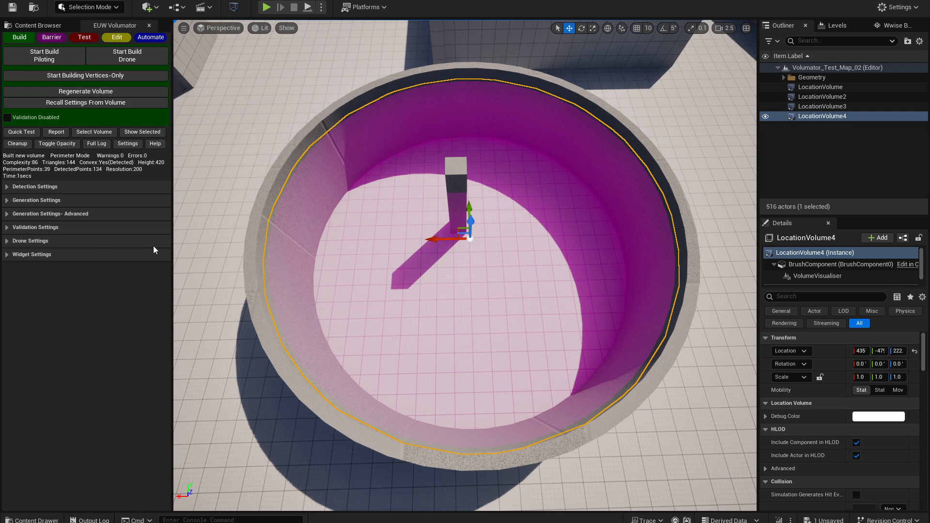
pyautogui.click(64, 202)
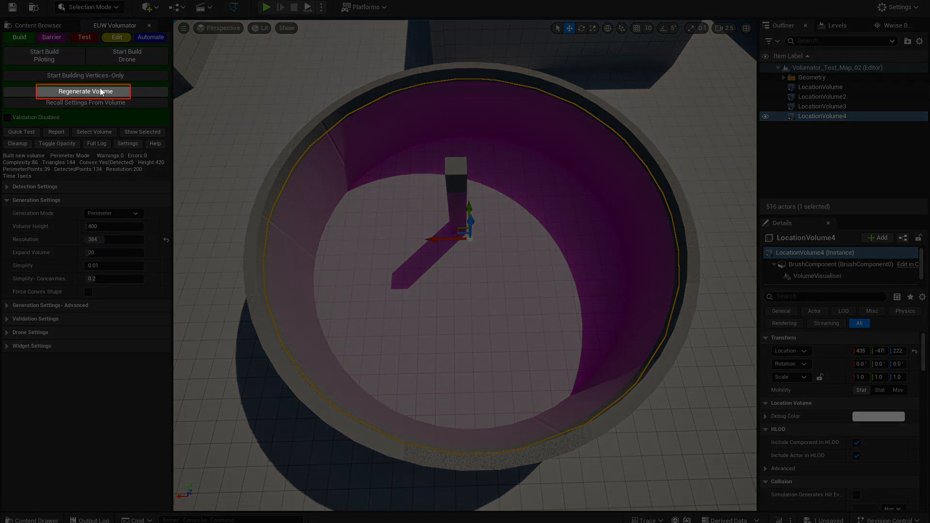
pyautogui.click(101, 92)
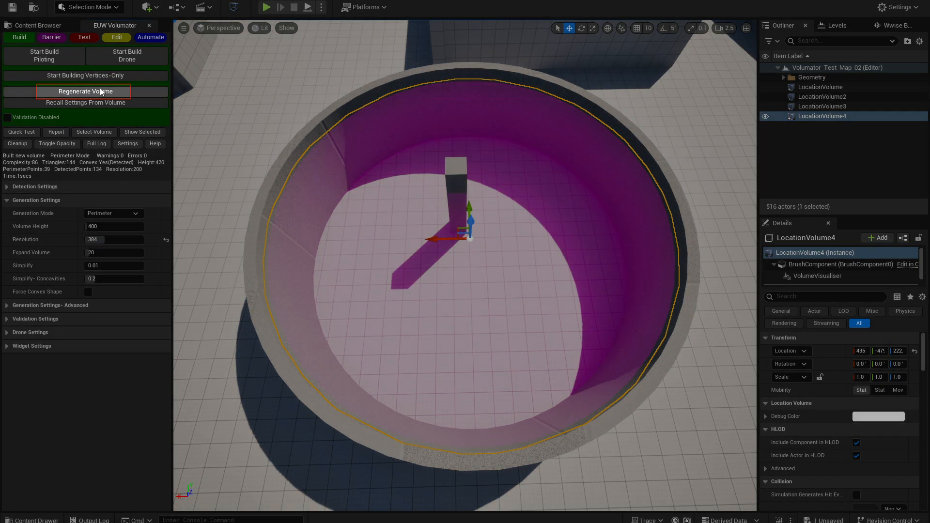
pyautogui.moveTo(797, 283)
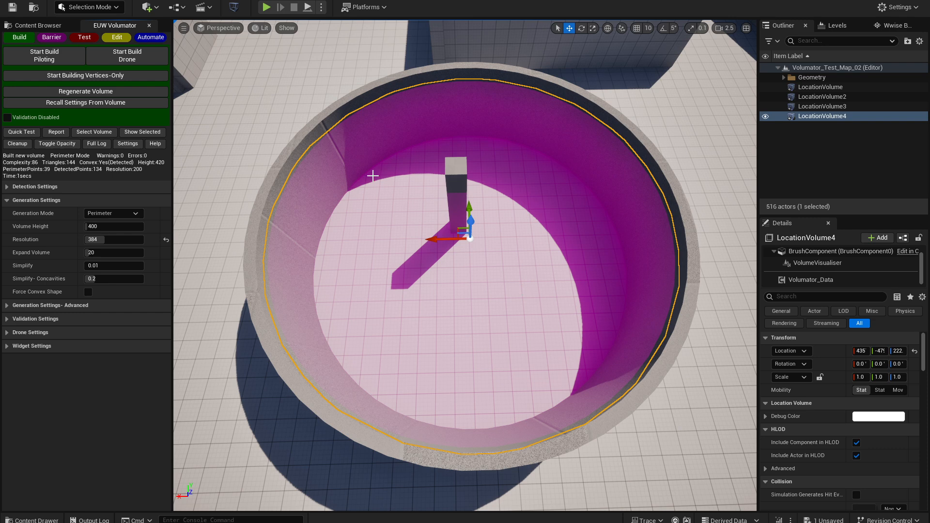
pyautogui.click(99, 91)
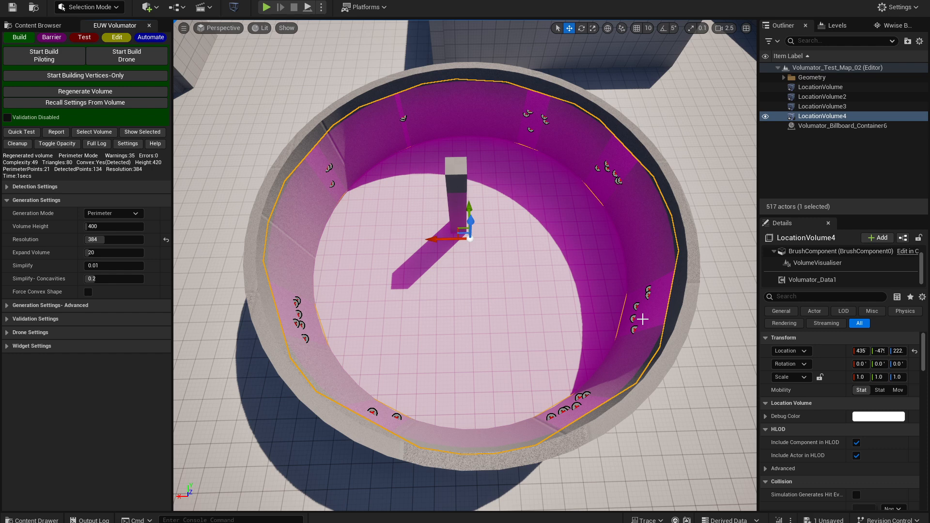
pyautogui.hotkey('alt', 'j')
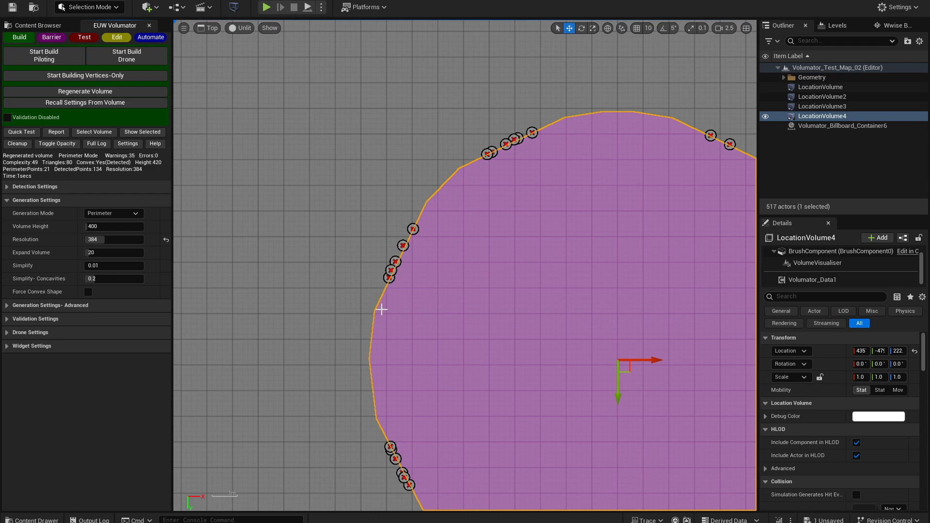
pyautogui.scroll(5, 385, 284)
pyautogui.scroll(-3, 422, 261)
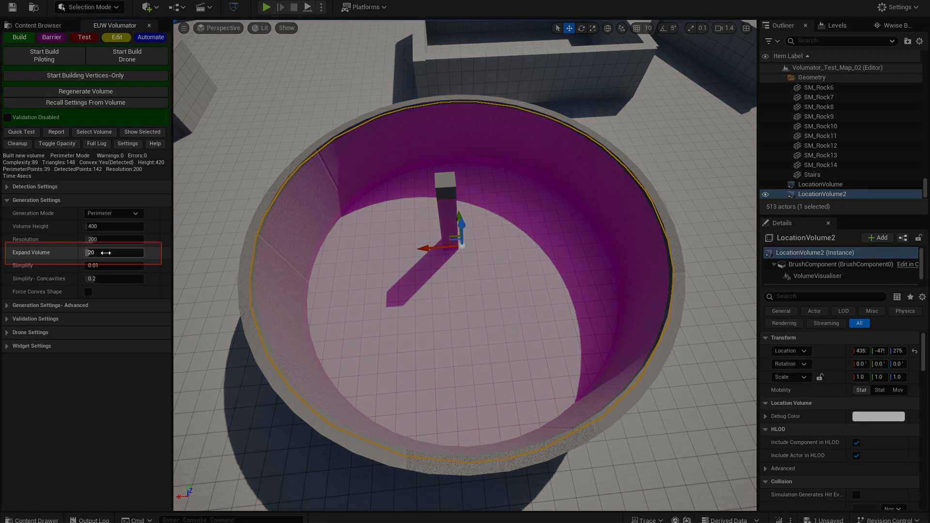
# Set Expand Volume to 89 and regenerate the circular room's volume
pyautogui.moveTo(104, 253); pyautogui.dragTo(124, 253)
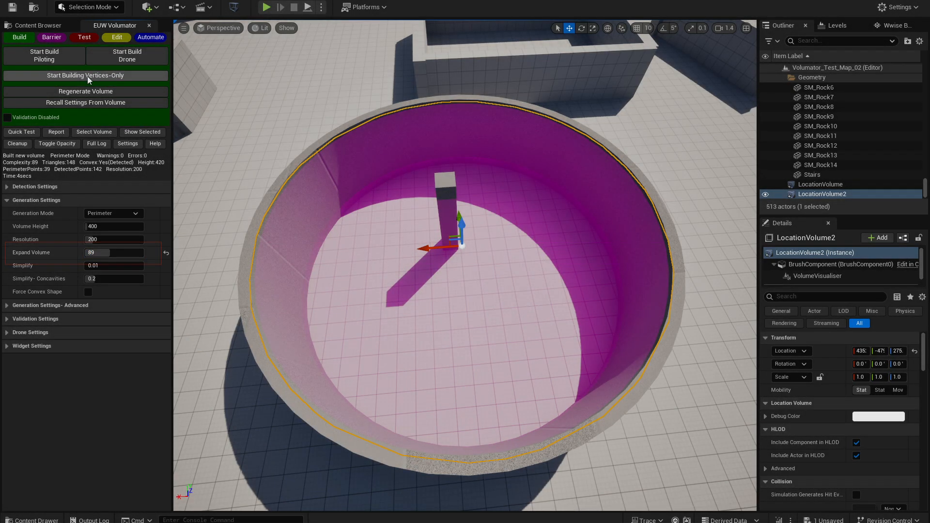
pyautogui.click(91, 90)
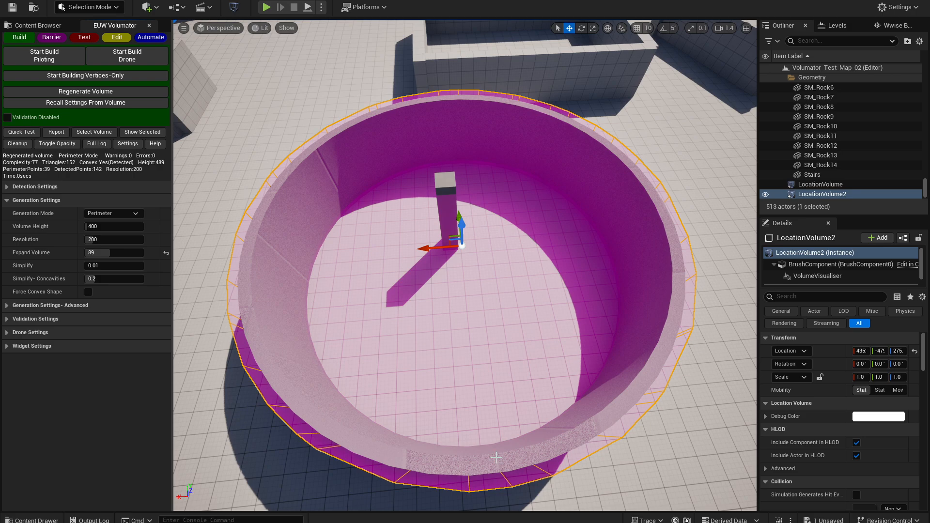
# Reset Expand Volume to its default, increase the Simplify value and regenerate the circular room's volume
pyautogui.click(166, 253)
pyautogui.moveTo(89, 266); pyautogui.dragTo(112, 265)
pyautogui.click(70, 95)
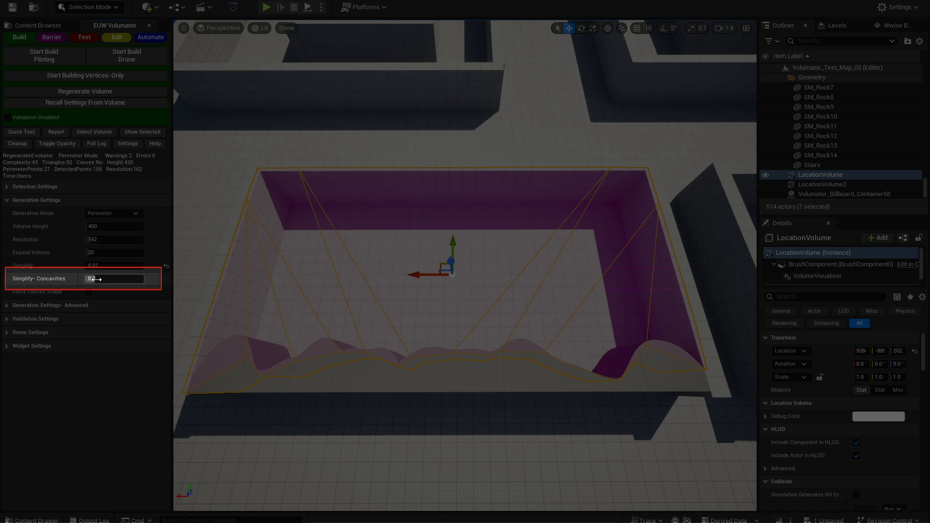
# Increase the Simplify- Concavities value for the rectangular room with the wavy wall
pyautogui.moveTo(98, 279); pyautogui.dragTo(137, 279)
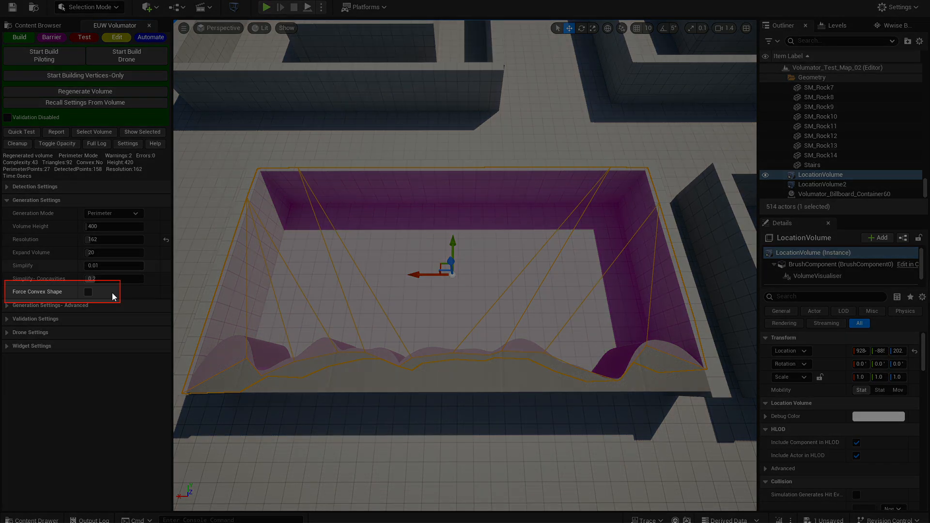
# Regenerate the rectangular room's volume with Force Convex Shape enabled and look over the advanced generation settings
pyautogui.click(88, 292)
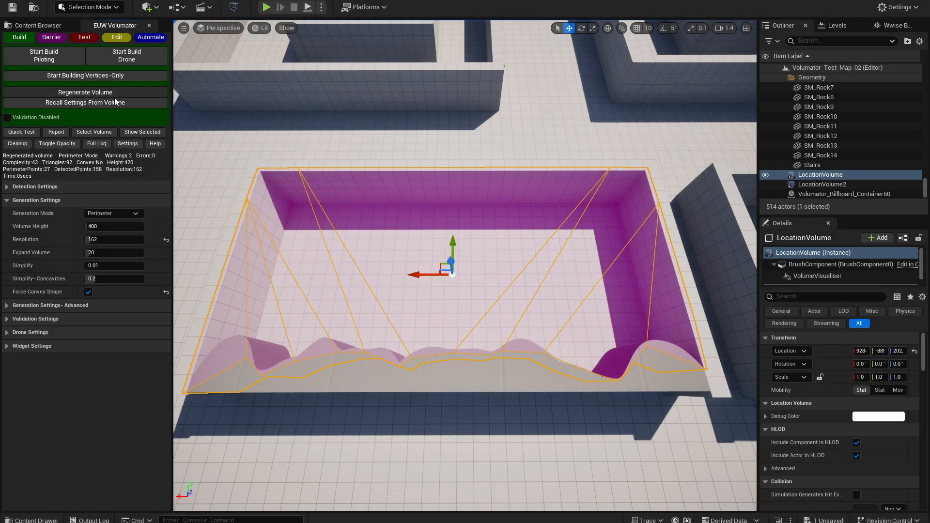
pyautogui.click(114, 95)
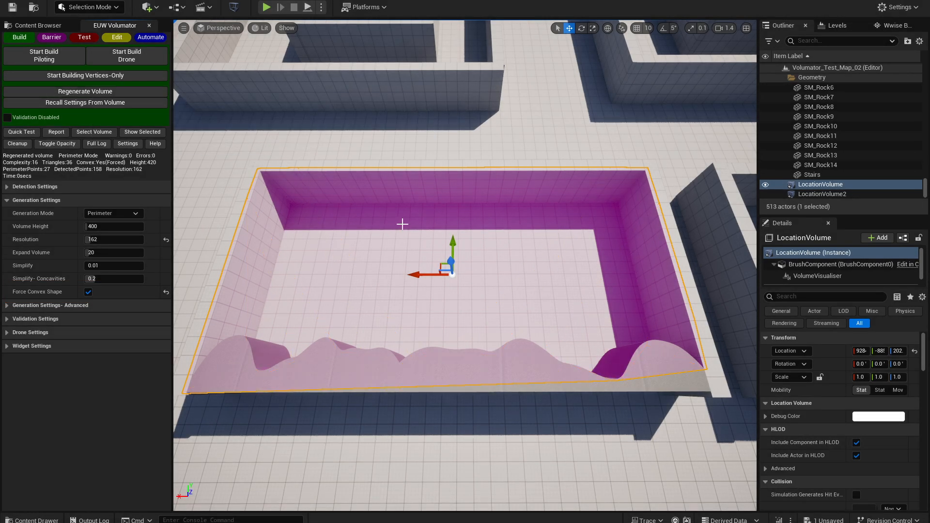
pyautogui.click(83, 305)
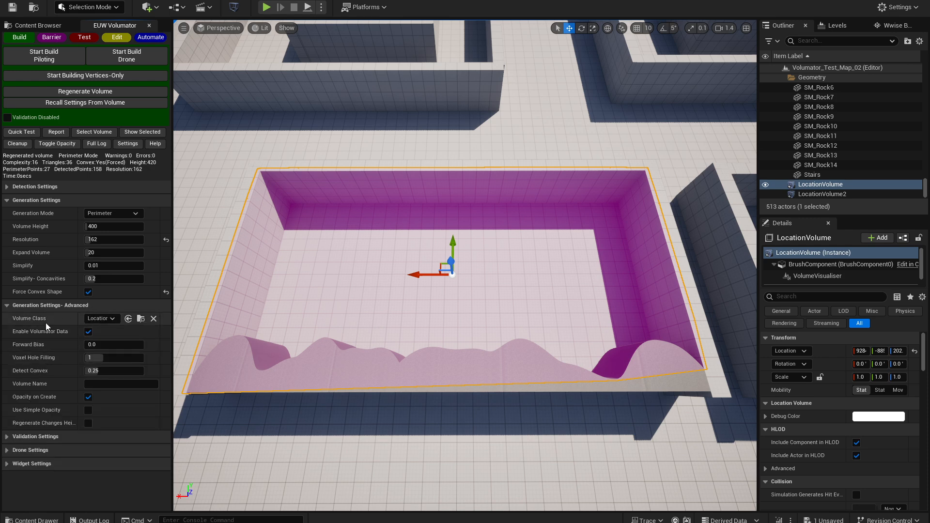
pyautogui.click(75, 306)
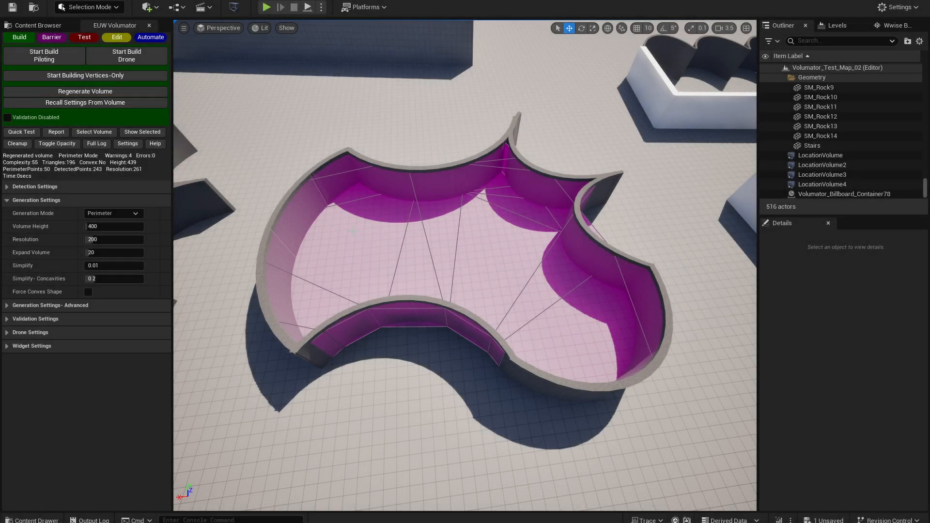
# Recall the settings from LocationVolume3 in the curved room and regenerate it with Resolution 369 and Expand Volume 50
pyautogui.click(338, 257)
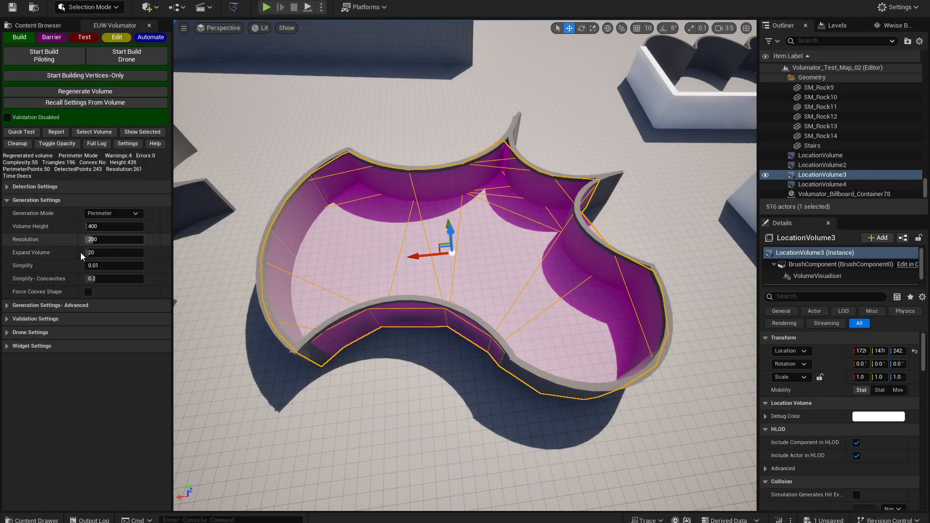
pyautogui.click(107, 103)
pyautogui.moveTo(92, 219); pyautogui.dragTo(187, 219)
pyautogui.click(97, 91)
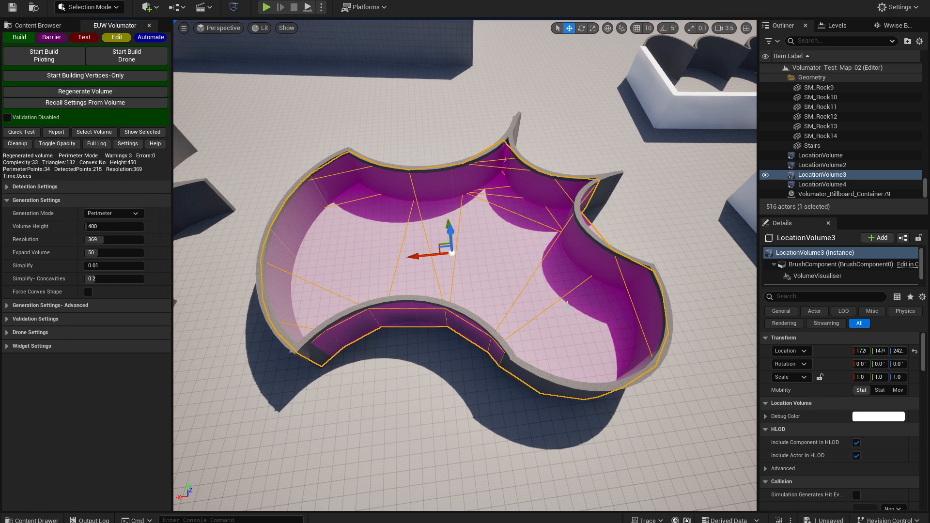
# Set the Resolution to 423 and regenerate LocationVolume3
pyautogui.moveTo(103, 240); pyautogui.dragTo(107, 239)
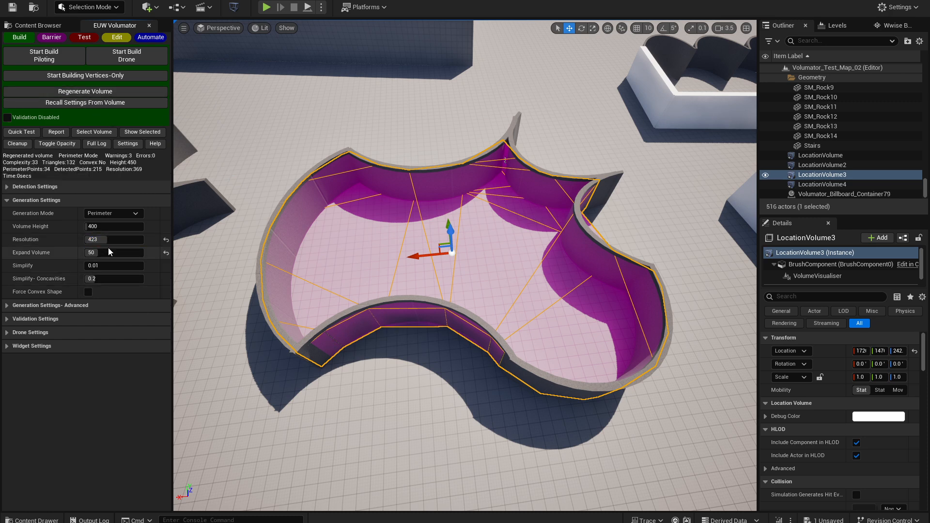
pyautogui.click(110, 92)
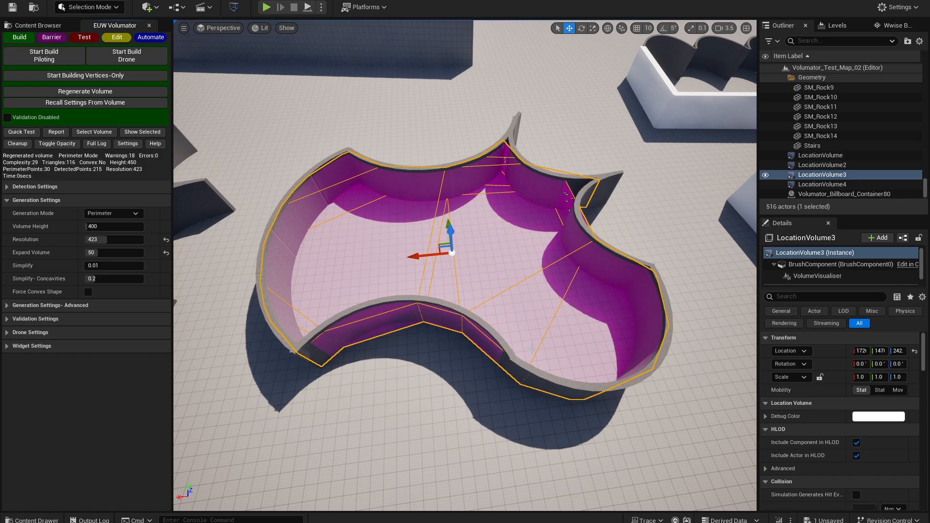
# Select LocationVolume4, recall its stored settings and regenerate it with Resolution 261 and Expand Volume 39
pyautogui.moveTo(532, 348); pyautogui.dragTo(595, 273, button='right')
pyautogui.press('w')
pyautogui.click(595, 273)
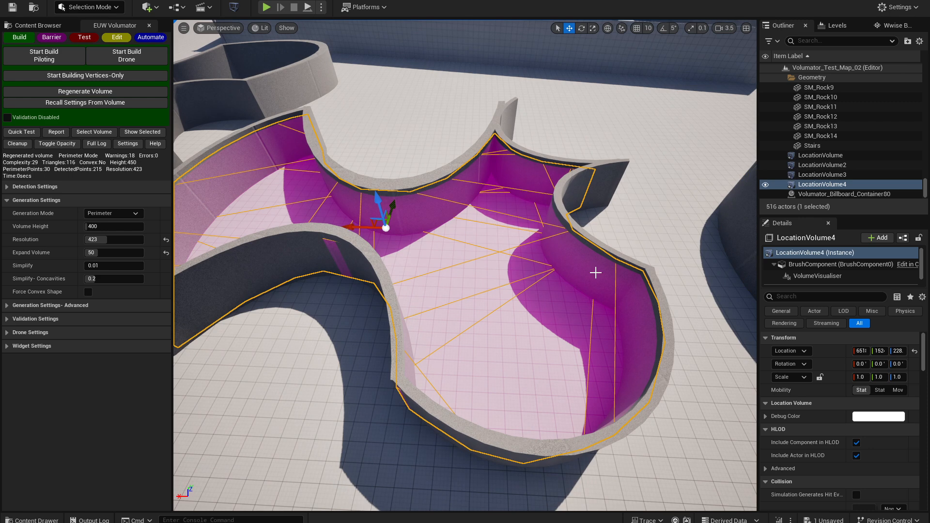
pyautogui.click(82, 104)
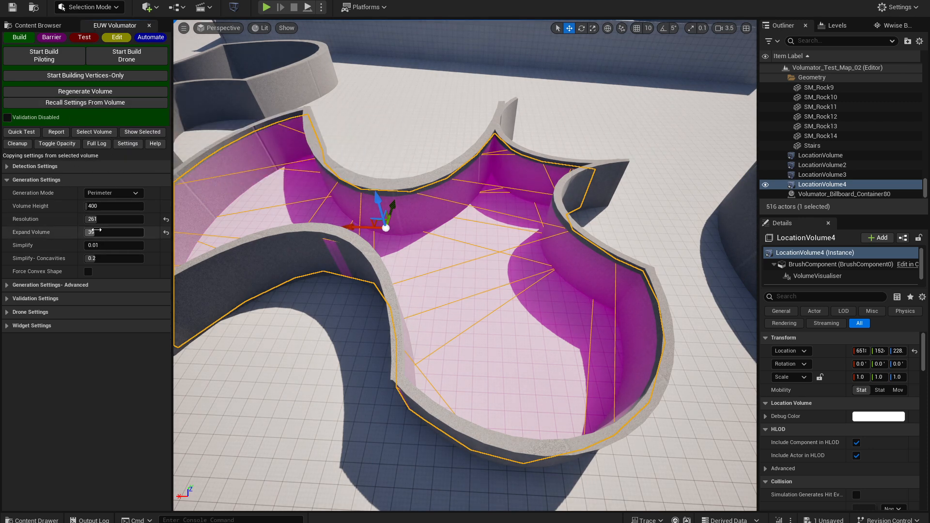
pyautogui.click(98, 92)
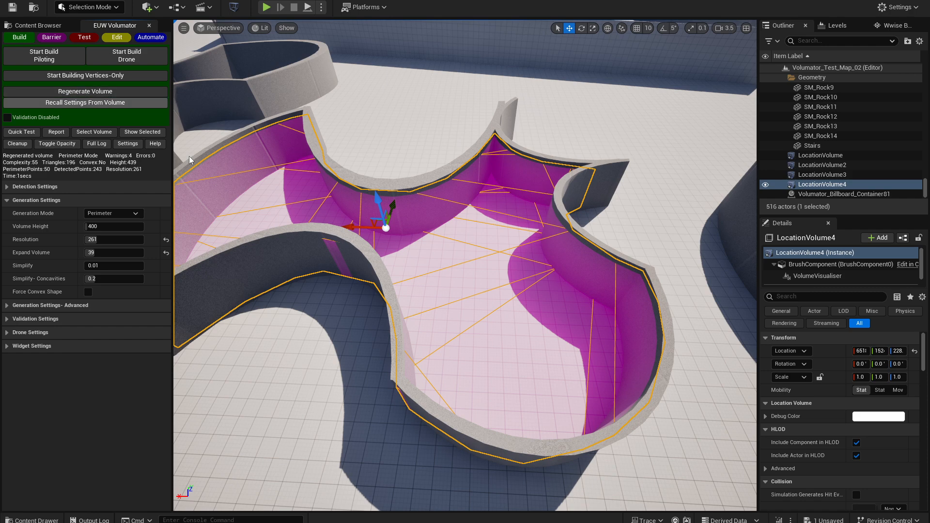
# Switch the Generation Mode to Voxel and regenerate LocationVolume in the curved room
pyautogui.moveTo(329, 275); pyautogui.dragTo(330, 274, button='right')
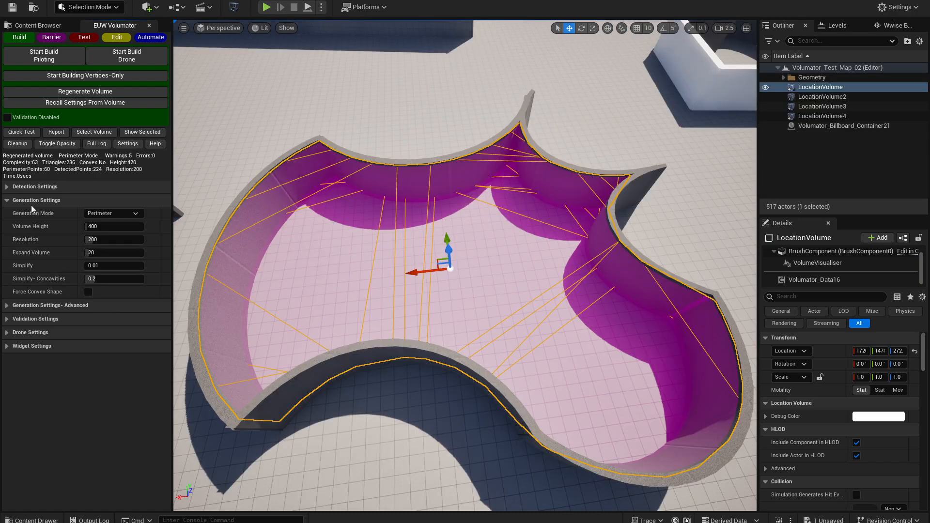
pyautogui.click(128, 213)
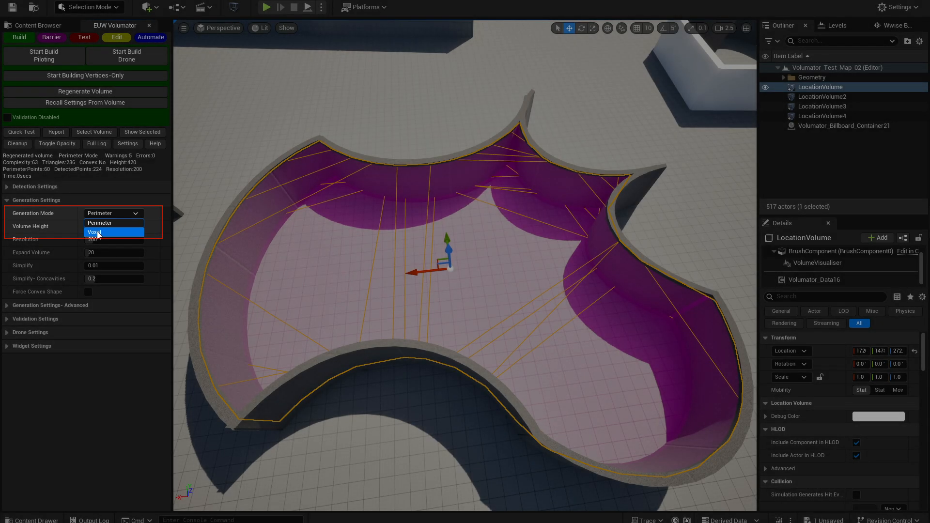
pyautogui.click(96, 223)
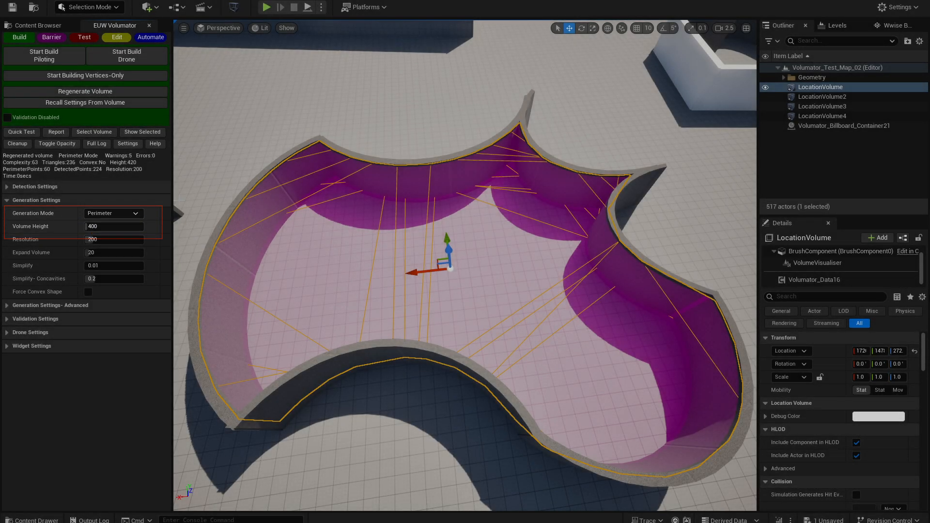
pyautogui.click(100, 213)
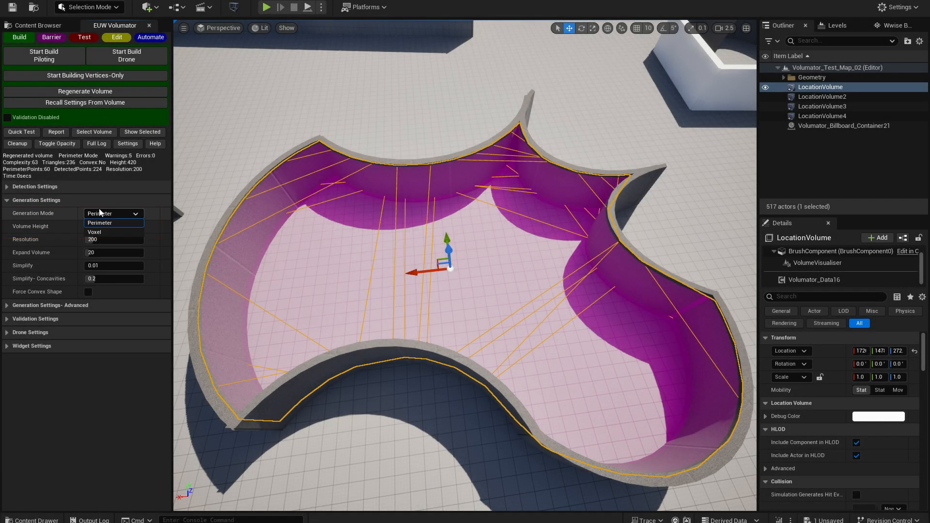
pyautogui.click(94, 232)
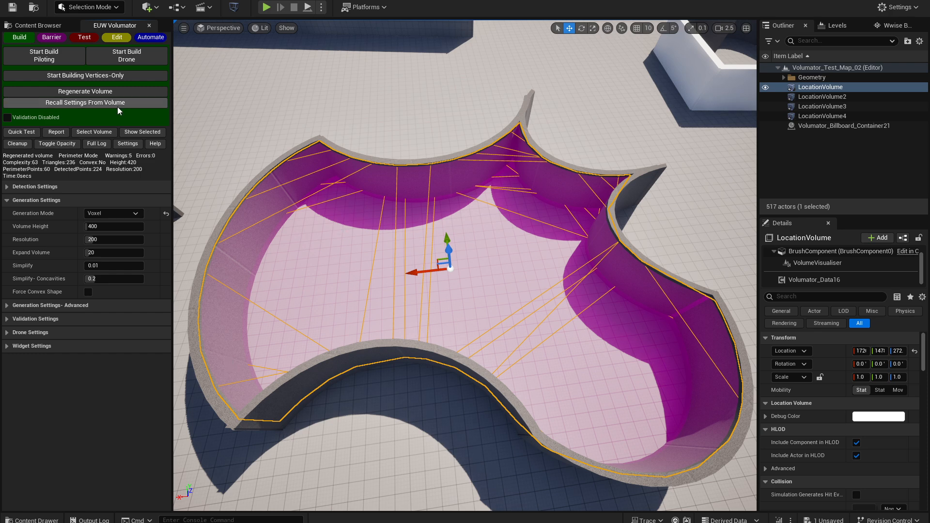
pyautogui.click(106, 92)
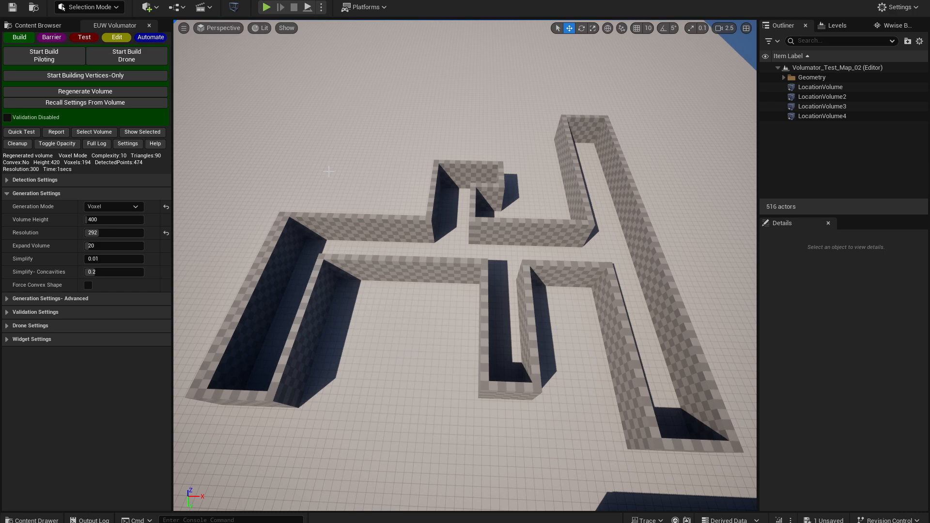
# Start a drone build from inside the branching checkered-wall corridor, using Voxel mode and Resolution 292
pyautogui.press('w')
pyautogui.moveTo(513, 226); pyautogui.dragTo(515, 166, button='right')
pyautogui.press('w')
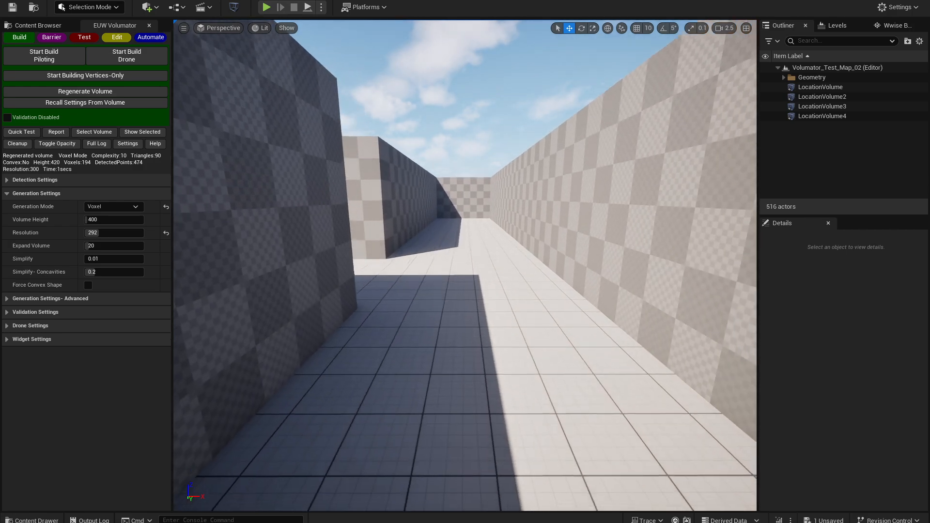
pyautogui.click(127, 55)
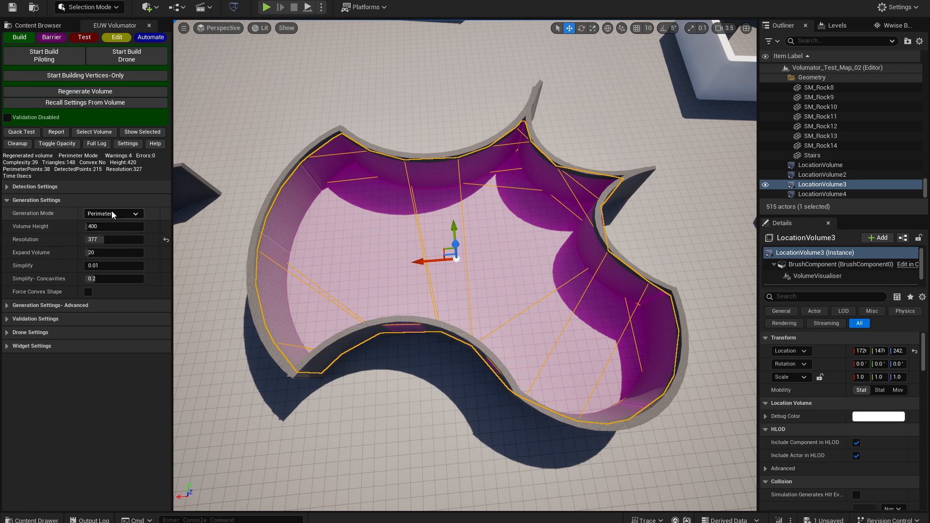
# Regenerate LocationVolume3 in Voxel mode with Resolution 377
pyautogui.click(112, 212)
pyautogui.moveTo(451, 201); pyautogui.dragTo(456, 201, button='right')
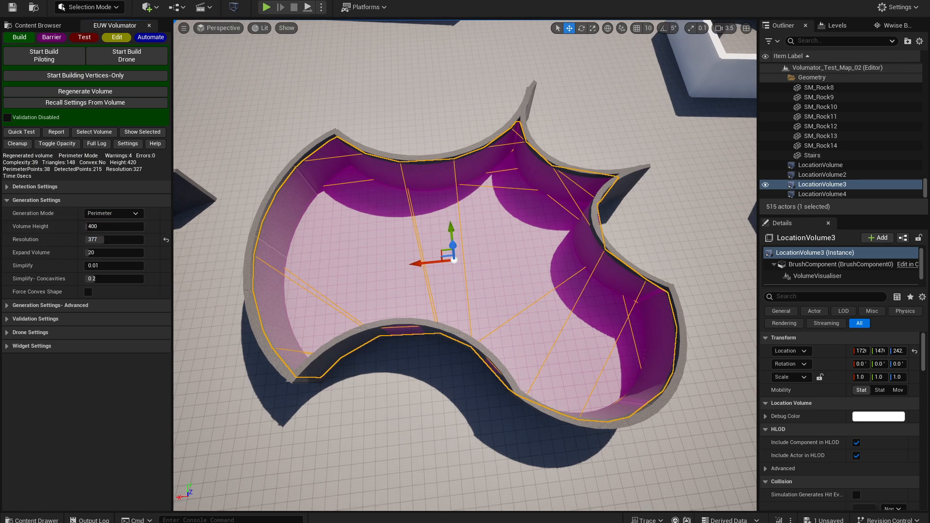
pyautogui.click(117, 214)
pyautogui.click(104, 232)
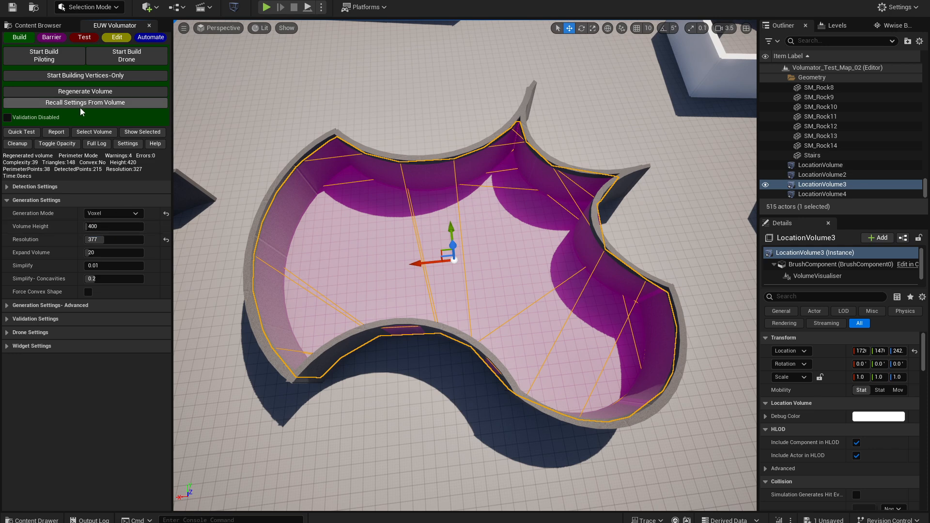
pyautogui.click(91, 92)
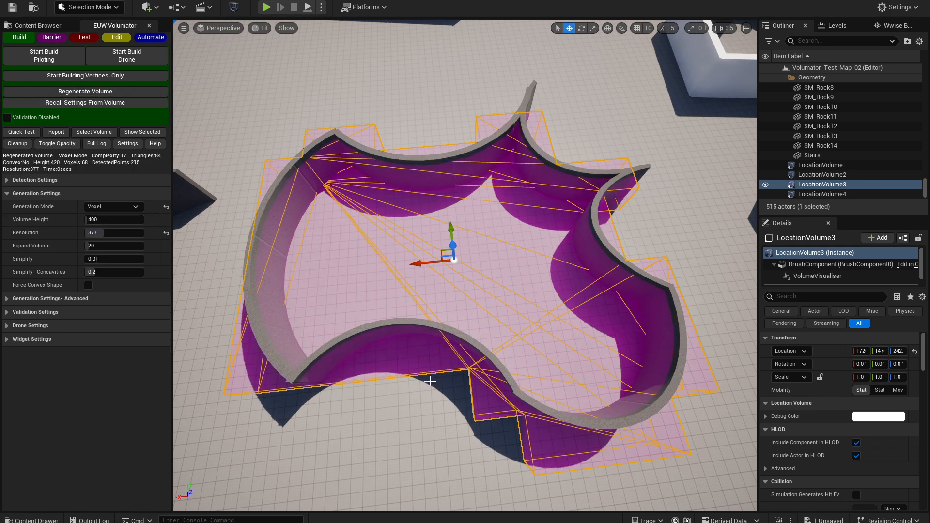
# Return LocationVolume3 to Perimeter mode and regenerate it at Resolution 377 and again at Resolution 446
pyautogui.click(114, 206)
pyautogui.click(104, 215)
pyautogui.click(102, 92)
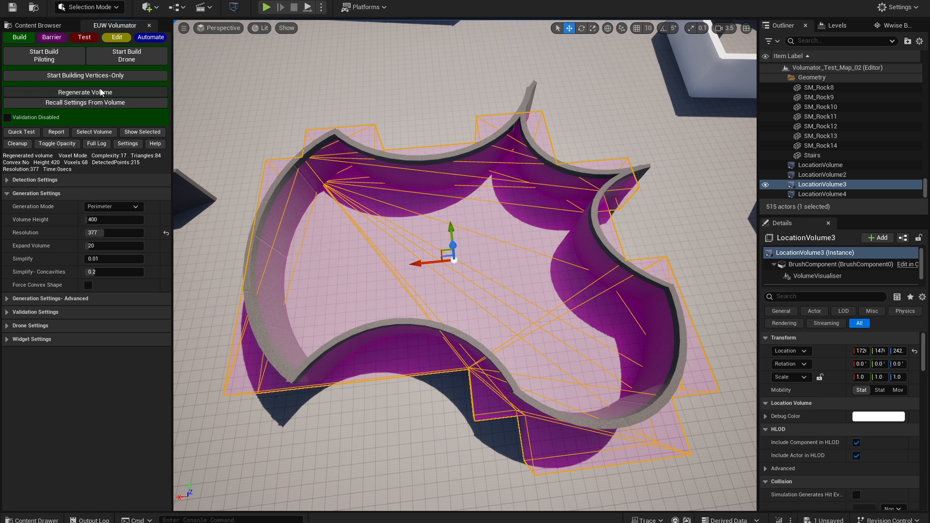
pyautogui.moveTo(110, 239); pyautogui.dragTo(119, 237)
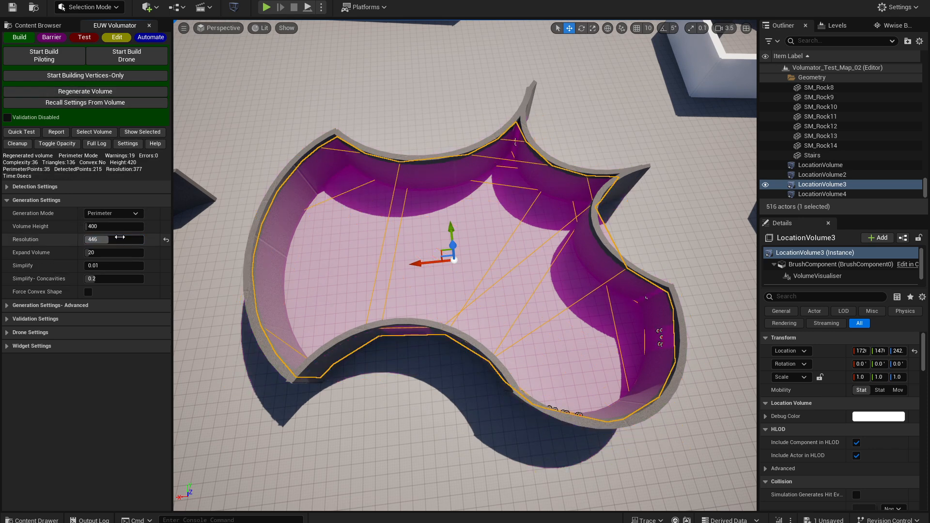
pyautogui.click(114, 92)
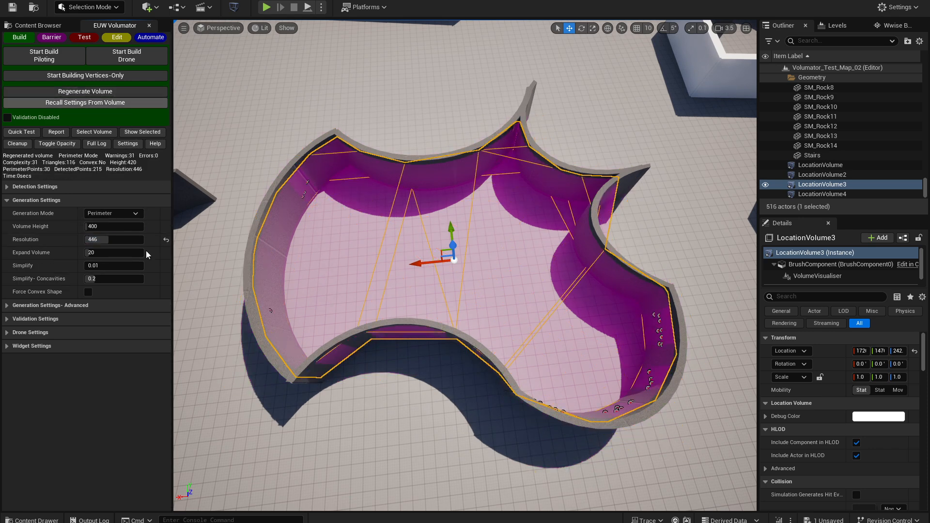
# Regenerate LocationVolume3 in Voxel mode at Resolution 446, and once more with a lower Resolution
pyautogui.click(115, 213)
pyautogui.click(106, 231)
pyautogui.click(107, 90)
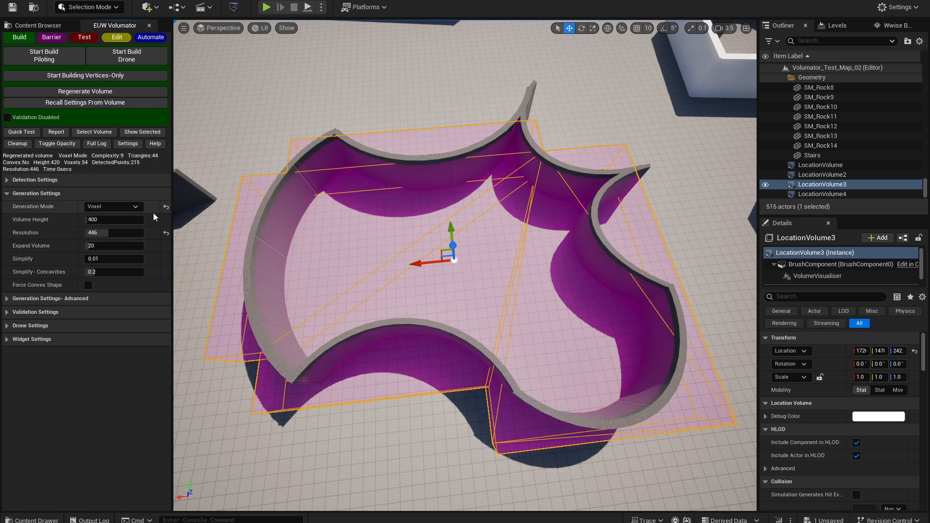
pyautogui.moveTo(111, 232); pyautogui.dragTo(101, 233)
pyautogui.click(86, 92)
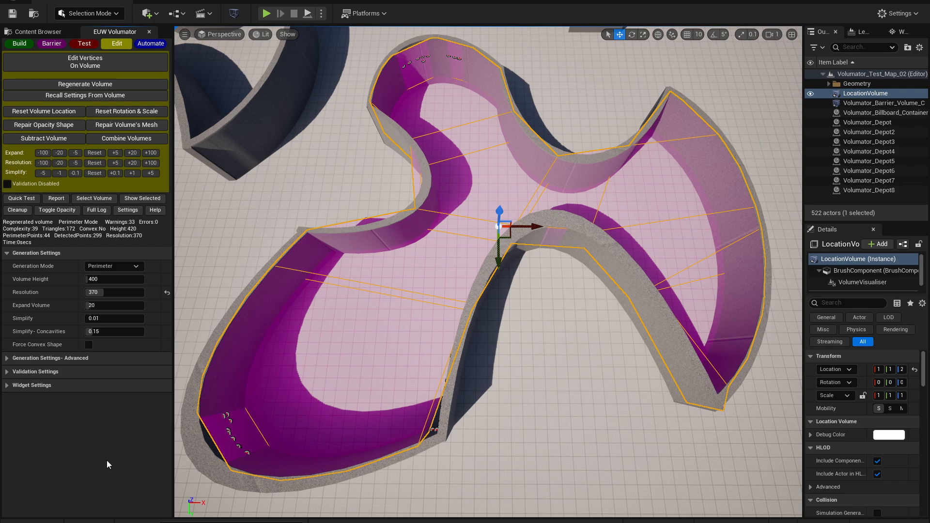
# Raise the selected LocationVolume's resolution in increments of 5 from the editing tools until it reaches 395
pyautogui.click(110, 267)
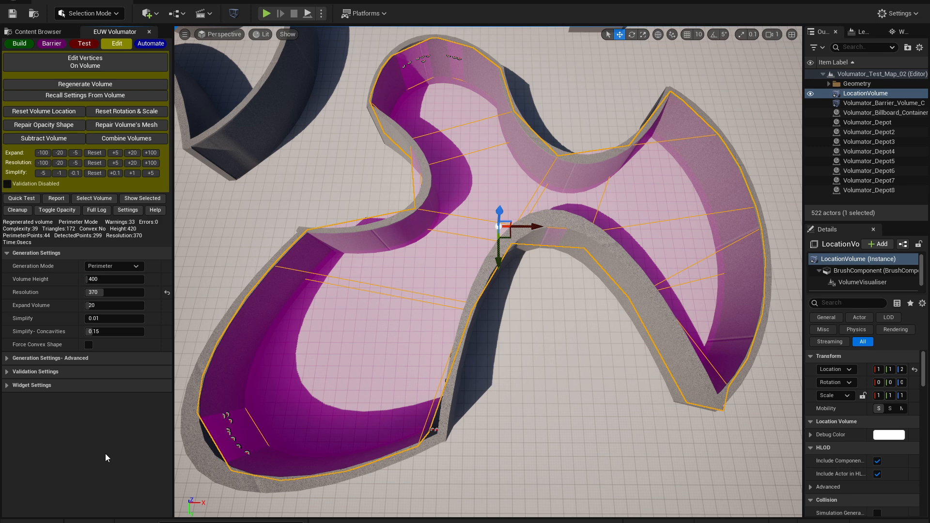
pyautogui.click(116, 166)
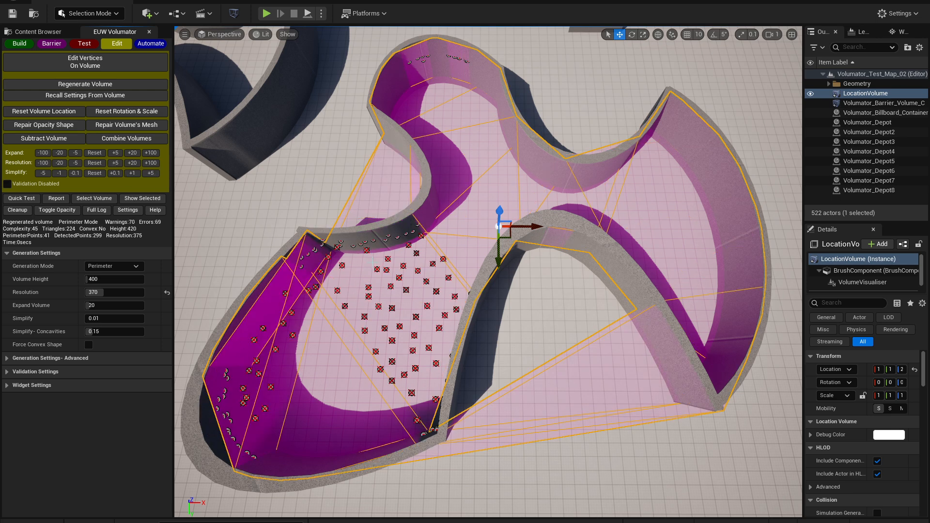
pyautogui.click(116, 165)
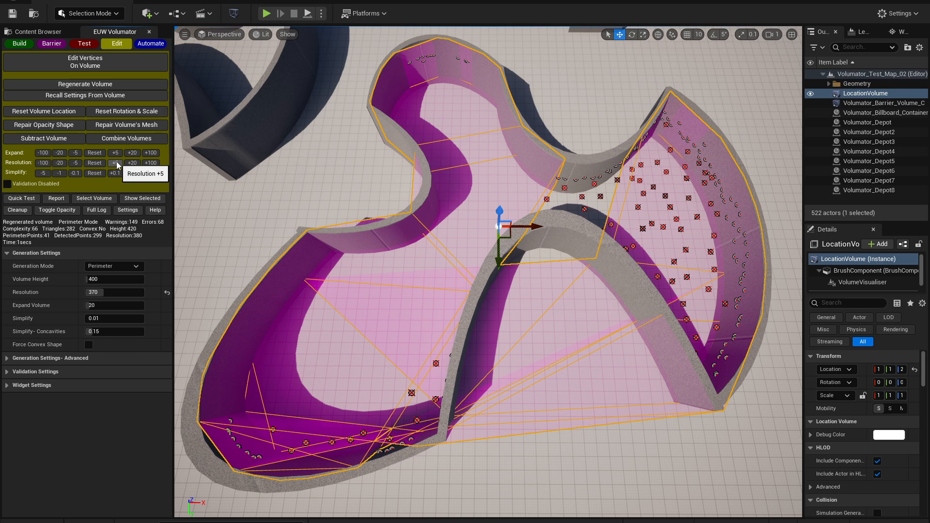
pyautogui.click(116, 166)
pyautogui.click(117, 165)
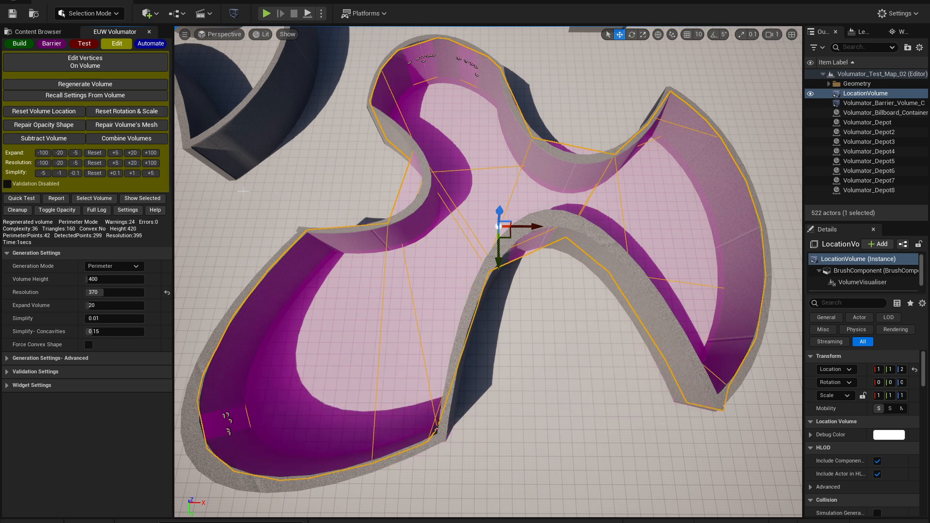
# Recall the volume's settings, set the Generation Mode to TwoPass and regenerate LocationVolume at Resolution 395
pyautogui.click(109, 247)
pyautogui.click(100, 265)
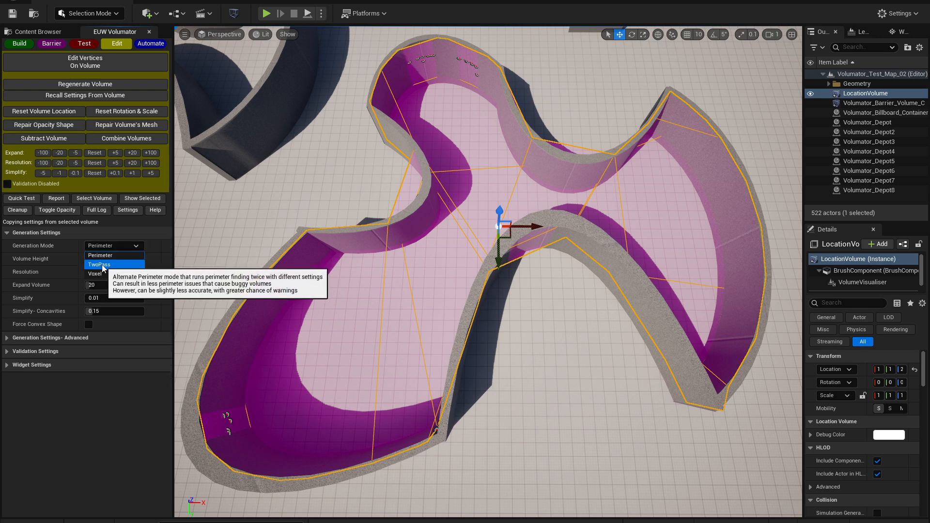
pyautogui.click(92, 85)
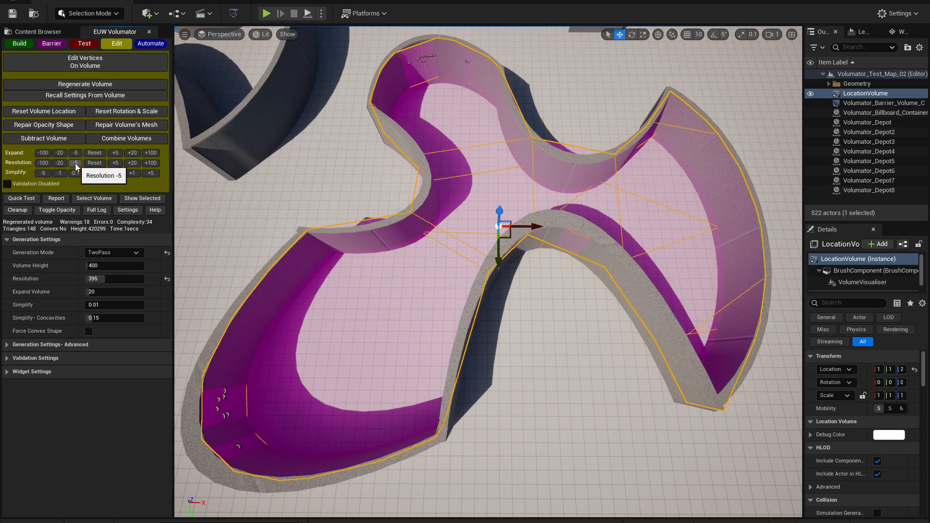
# Lower the TwoPass volume's resolution in decrements of 5 down to 375
pyautogui.click(76, 164)
pyautogui.click(76, 164)
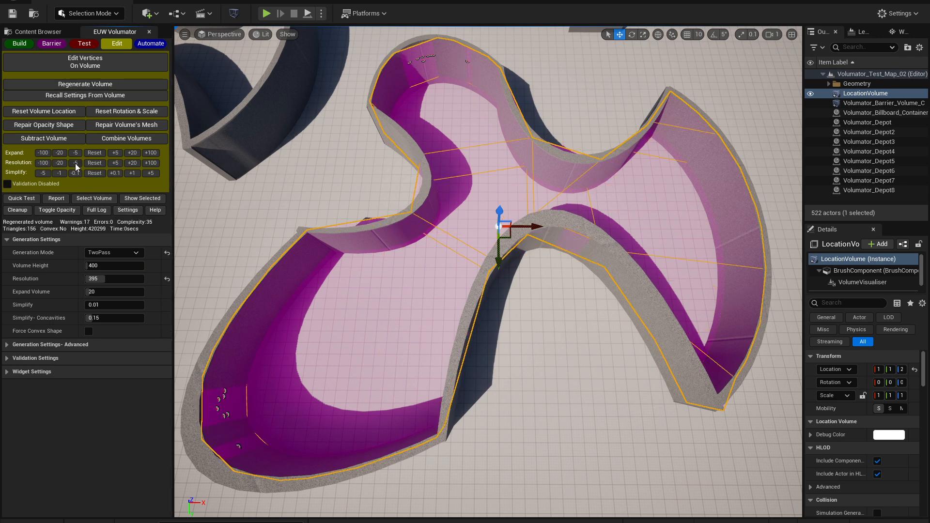
pyautogui.click(76, 163)
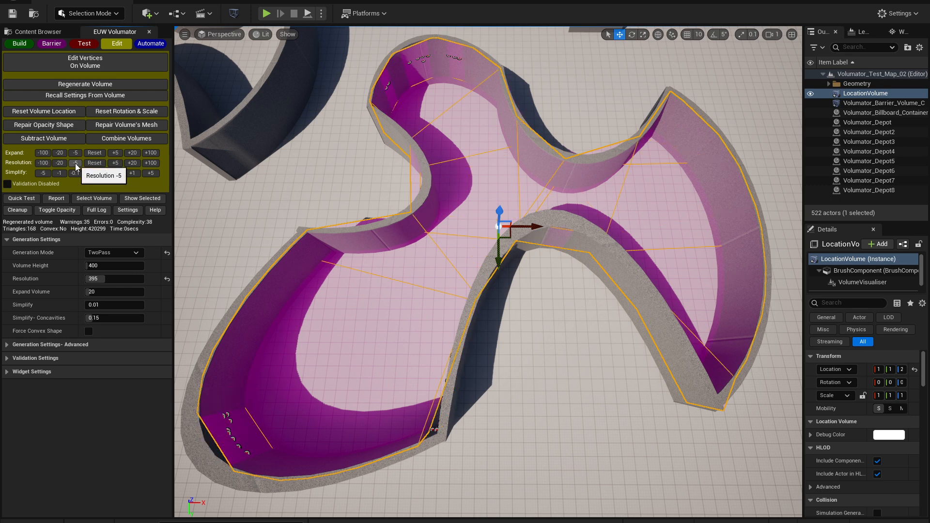
# Recall the volume's settings, regenerate it in Perimeter mode at Resolution 375, and reduce the resolution by 5 to 370
pyautogui.click(92, 94)
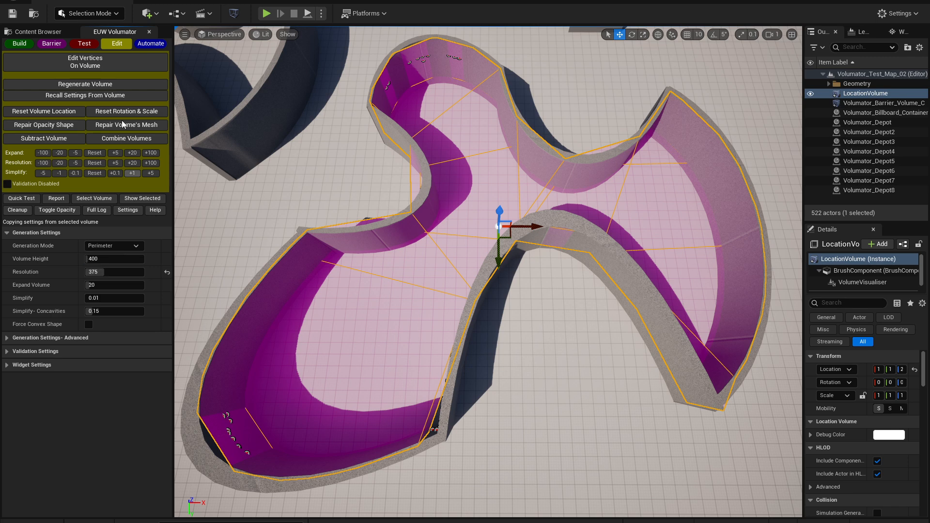
pyautogui.click(90, 88)
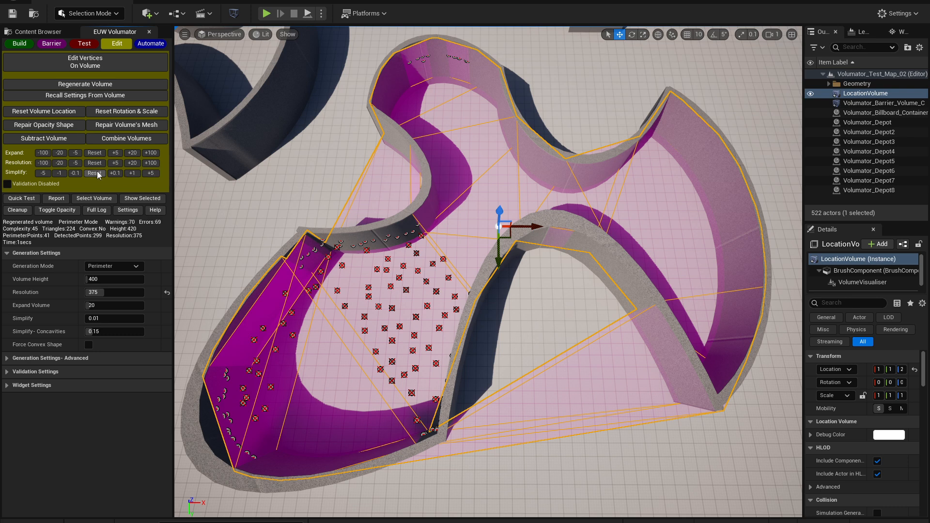
pyautogui.click(75, 163)
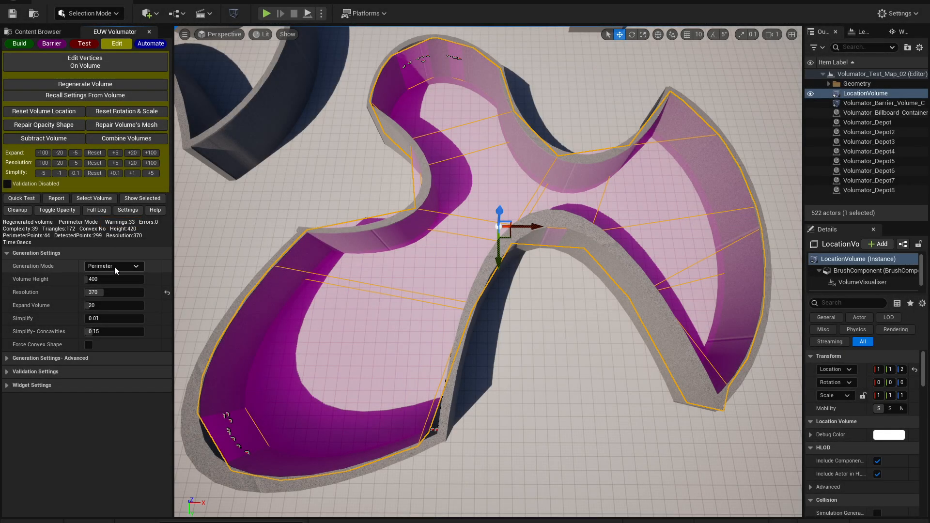
# Change the Generation Mode to TwoPass and regenerate LocationVolume at Resolution 370
pyautogui.click(114, 266)
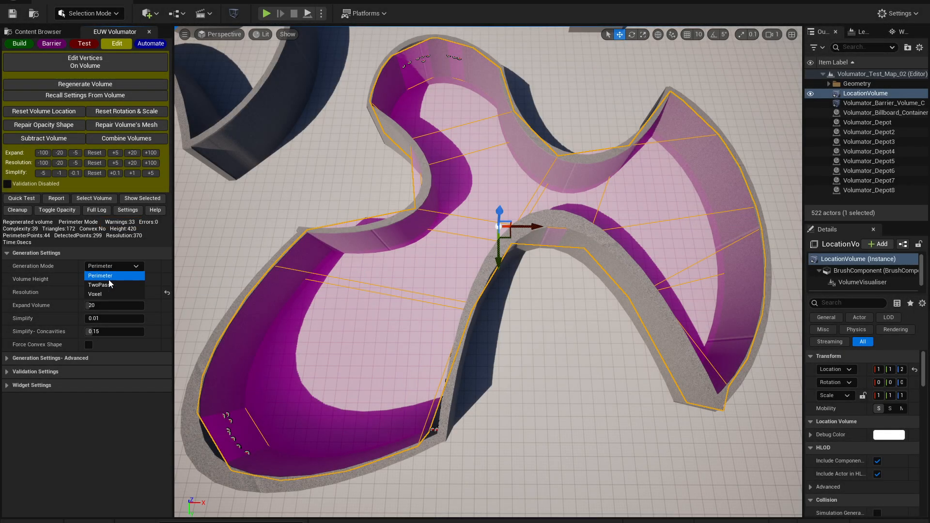
pyautogui.click(109, 287)
pyautogui.click(86, 84)
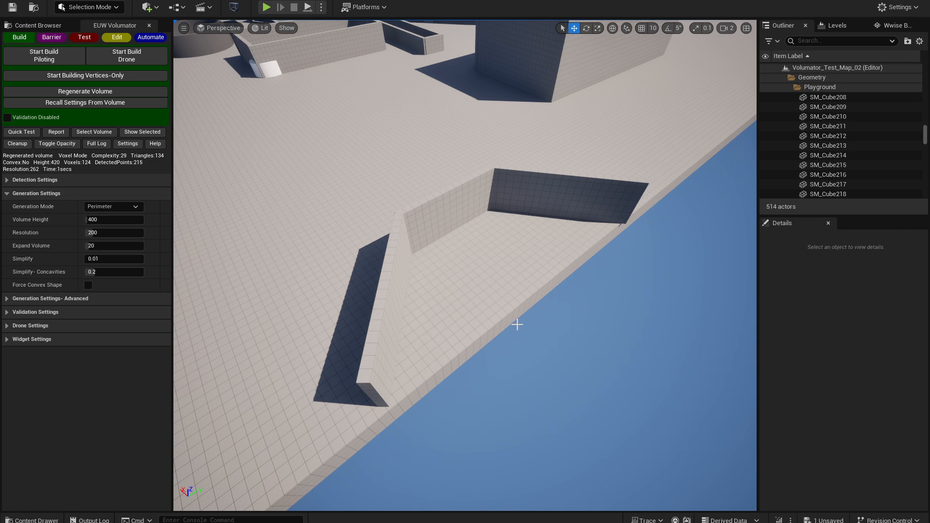
# Try building a volume by piloting in the open-sided walled area at the platform's edge, and clean it up
pyautogui.moveTo(337, 358); pyautogui.dragTo(310, 283, button='right')
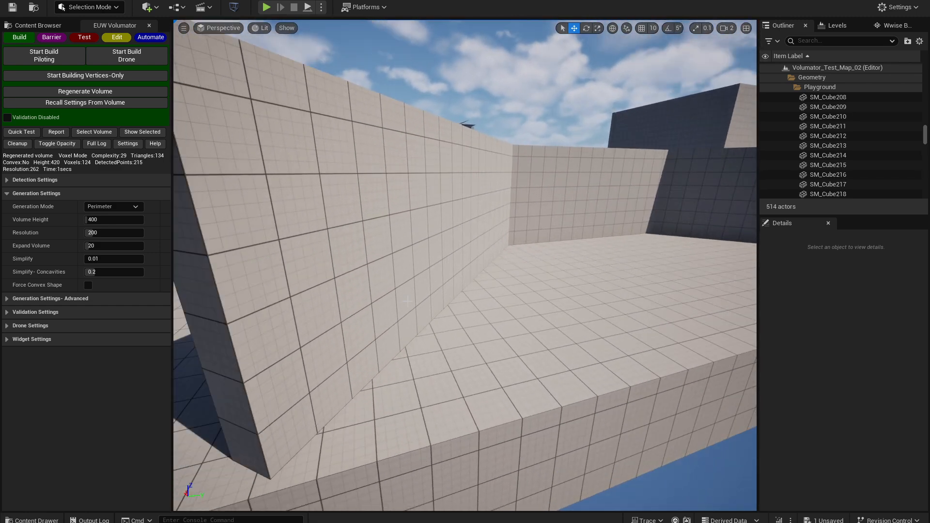
pyautogui.click(139, 64)
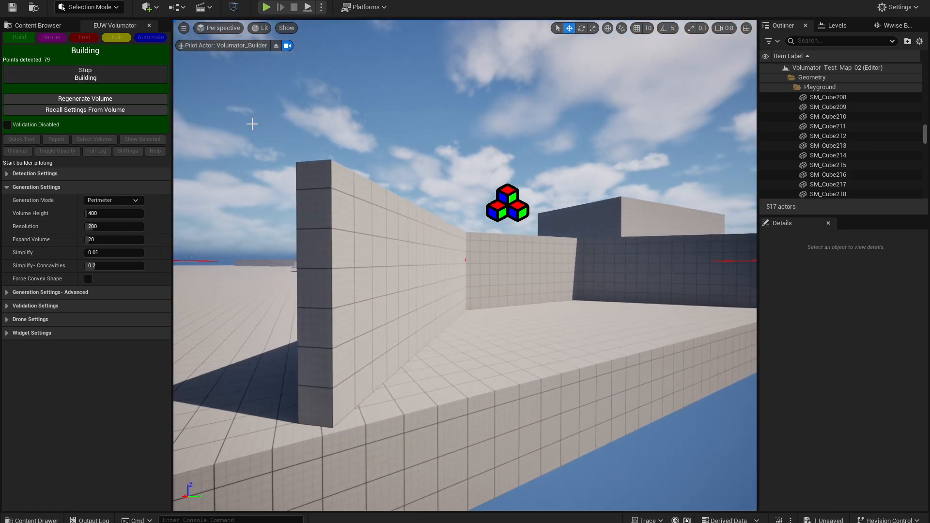
pyautogui.click(89, 77)
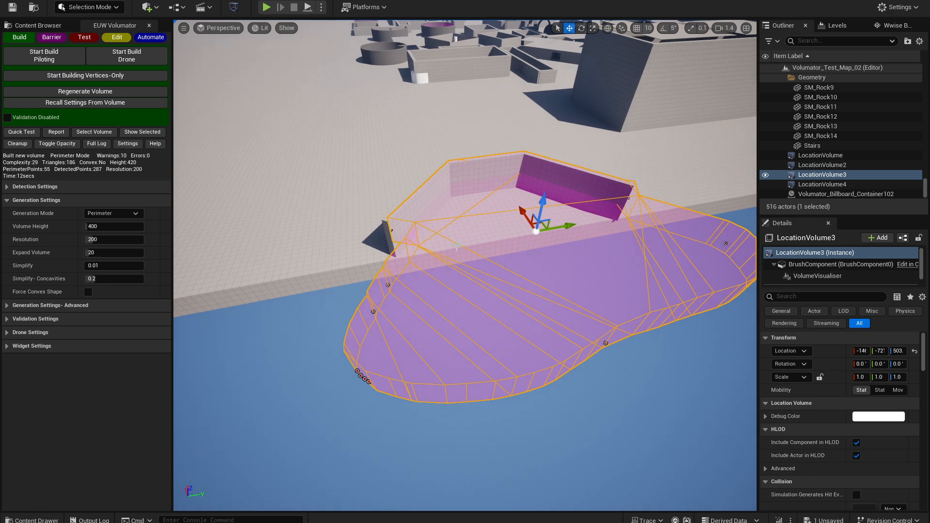
pyautogui.moveTo(412, 329); pyautogui.dragTo(463, 259, button='right')
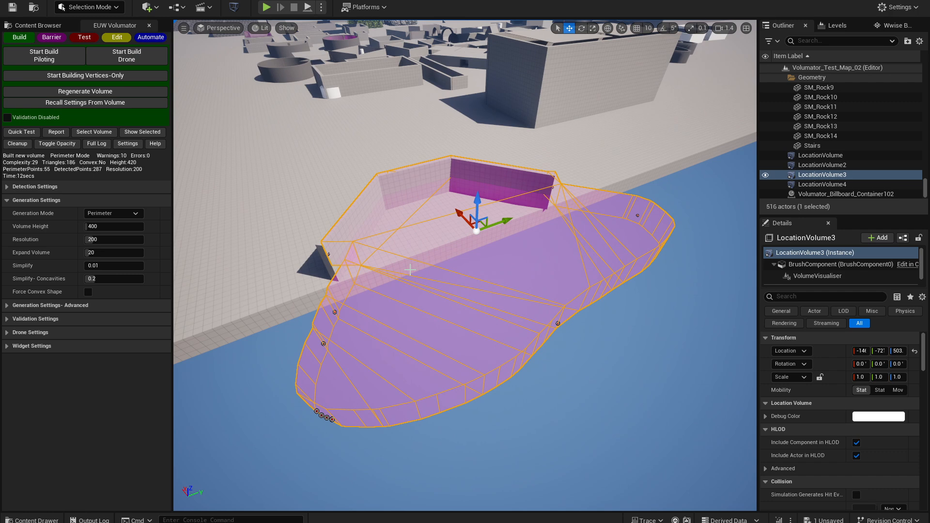
pyautogui.click(18, 143)
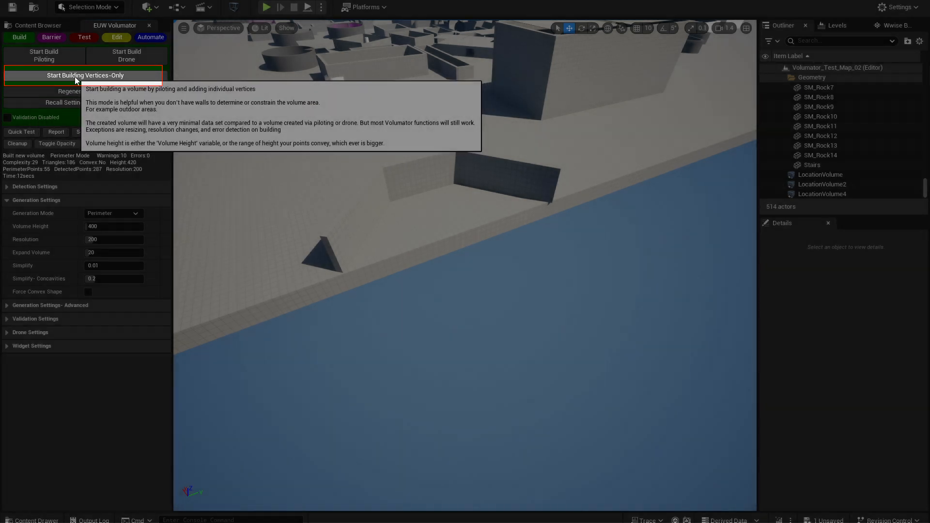
# Start a vertices-only build at the near wall of the open-sided walled area on the platform's edge
pyautogui.moveTo(340, 218); pyautogui.dragTo(301, 218, button='right')
pyautogui.moveTo(466, 266); pyautogui.dragTo(488, 220, button='right')
pyautogui.press('w')
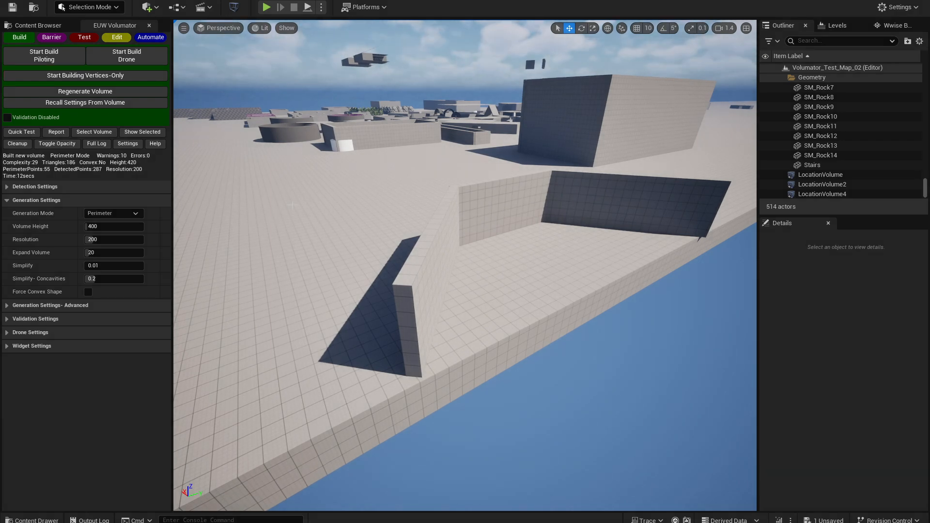
pyautogui.moveTo(292, 205); pyautogui.dragTo(267, 177, button='right')
pyautogui.press('w')
pyautogui.click(97, 76)
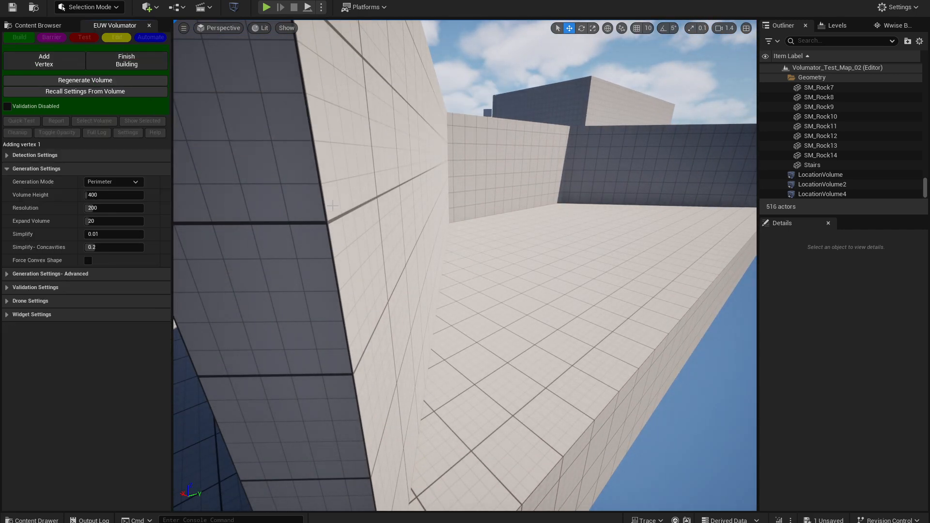
# Add four vertices one after another along the inner walls of the open-sided area
pyautogui.moveTo(333, 206); pyautogui.dragTo(412, 179, button='right')
pyautogui.press('w')
pyautogui.scroll(-5, 319, 172)
pyautogui.press('w')
pyautogui.press('w')
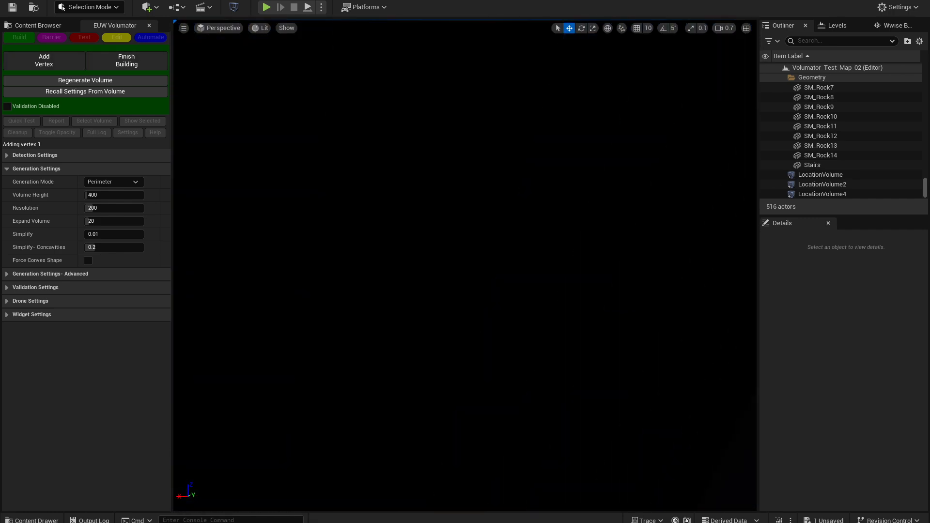
pyautogui.click(52, 69)
pyautogui.press('w')
pyautogui.moveTo(315, 194); pyautogui.dragTo(368, 221, button='right')
pyautogui.click(54, 65)
pyautogui.press('w')
pyautogui.moveTo(315, 194); pyautogui.dragTo(412, 206, button='right')
pyautogui.click(73, 66)
pyautogui.moveTo(315, 194); pyautogui.dragTo(446, 193, button='right')
pyautogui.click(50, 68)
# Extend the volume's outline beyond the platform's open edge over the water and finish building it
pyautogui.moveTo(315, 194); pyautogui.dragTo(515, 333, button='right')
pyautogui.press('s')
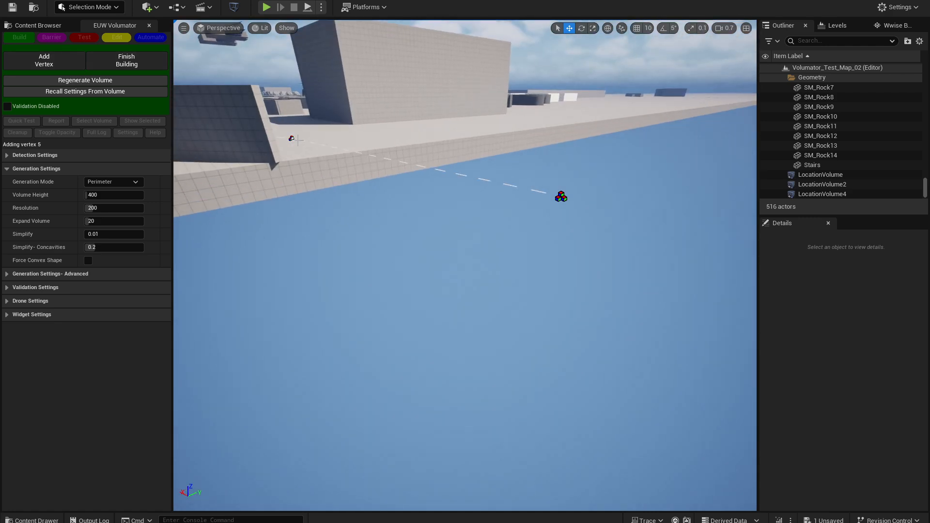
pyautogui.press('w')
pyautogui.moveTo(298, 140); pyautogui.dragTo(277, 69, button='right')
pyautogui.press('a')
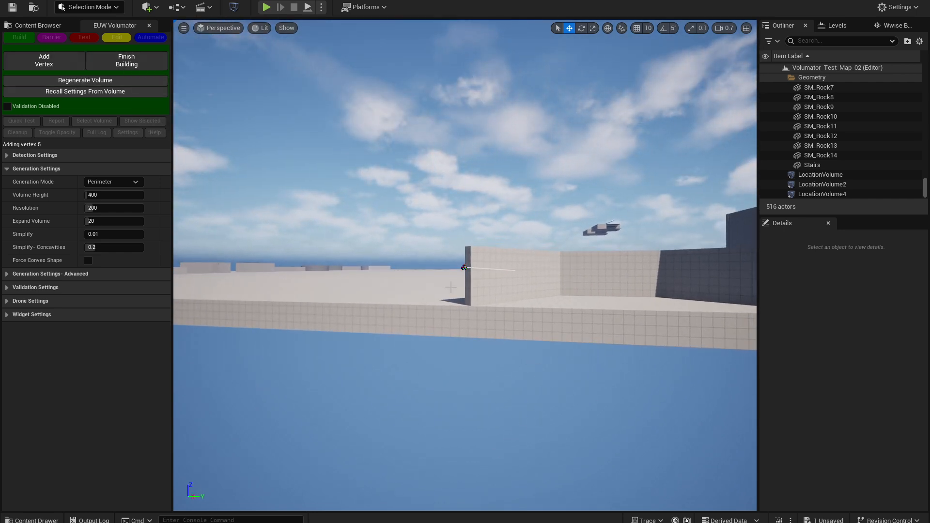
pyautogui.click(130, 66)
# Examine the vertices-only volume's shape around the walls and over the water beyond the platform
pyautogui.press('s')
pyautogui.moveTo(443, 315); pyautogui.dragTo(454, 296, button='right')
pyautogui.scroll(3, 447, 378)
pyautogui.press('s')
pyautogui.press('w')
pyautogui.press('s')
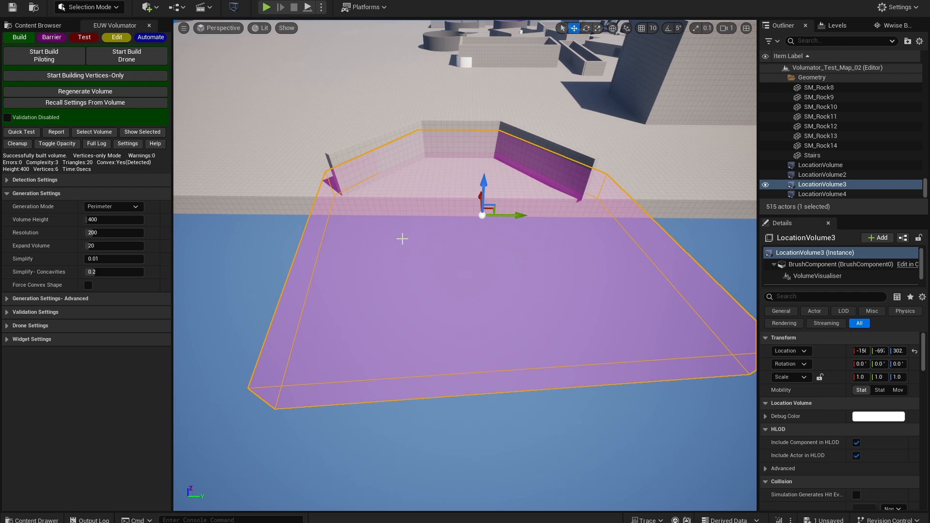
pyautogui.moveTo(403, 239); pyautogui.dragTo(402, 227, button='right')
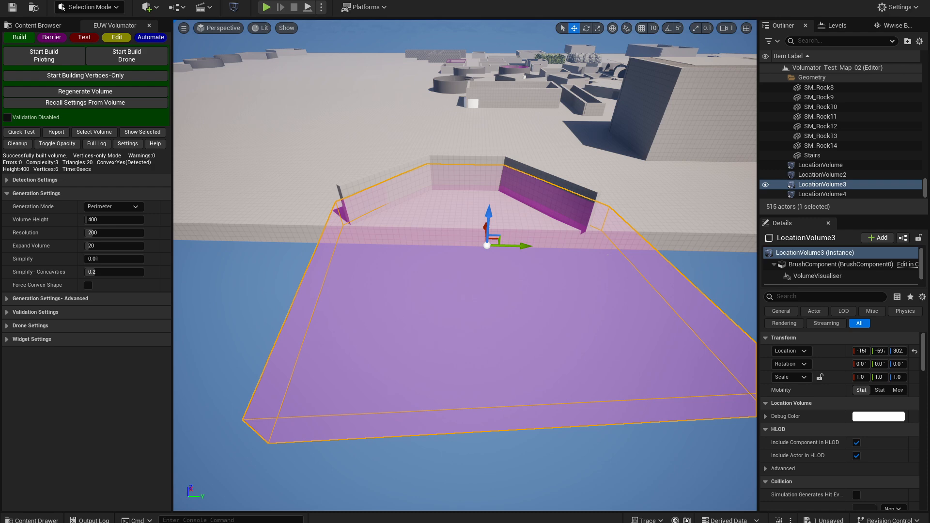
pyautogui.moveTo(402, 238); pyautogui.dragTo(433, 258, button='right')
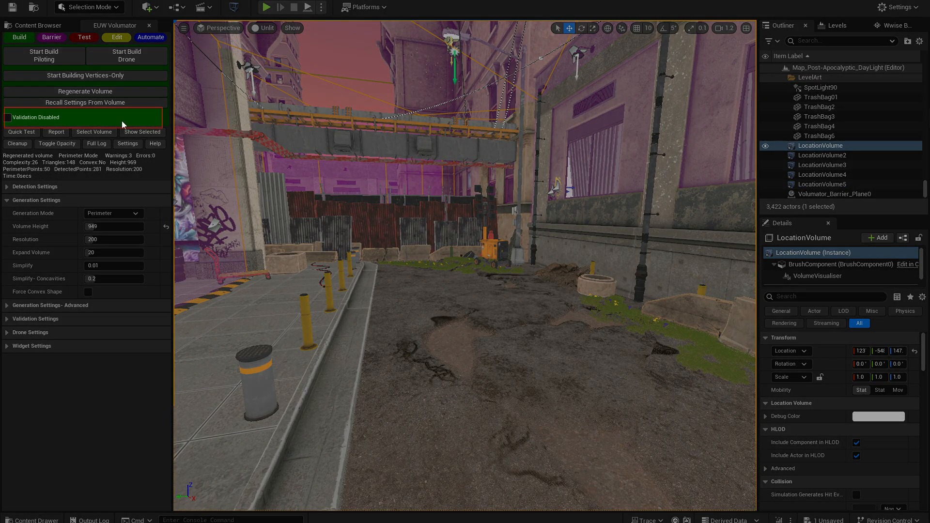
# Set the Warning Threshold to 0 in the validation settings for the post-apocalyptic street map's LocationVolume
pyautogui.moveTo(65, 119)
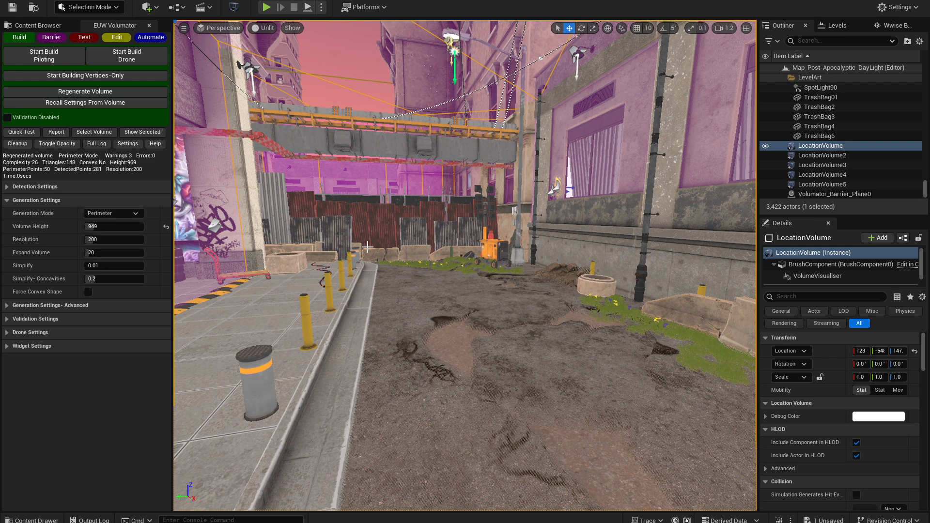
pyautogui.click(34, 318)
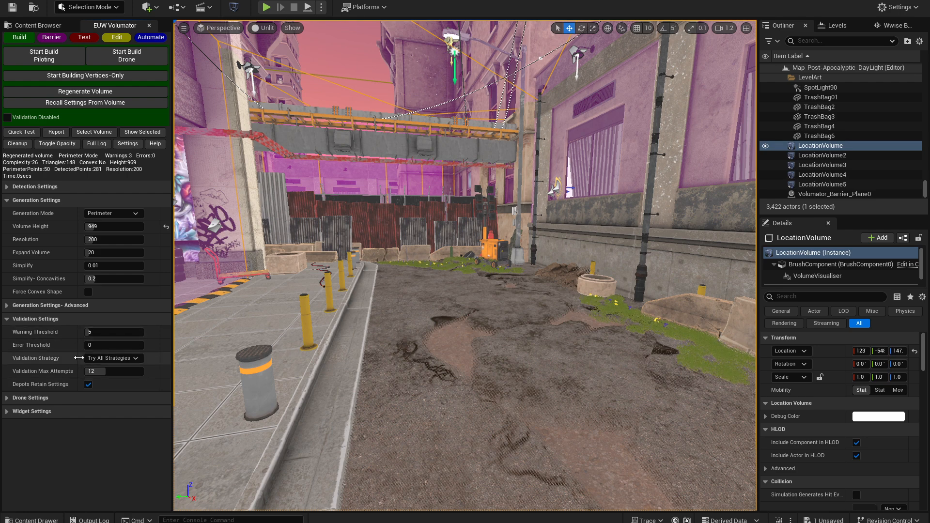
pyautogui.moveTo(98, 331); pyautogui.dragTo(36, 336)
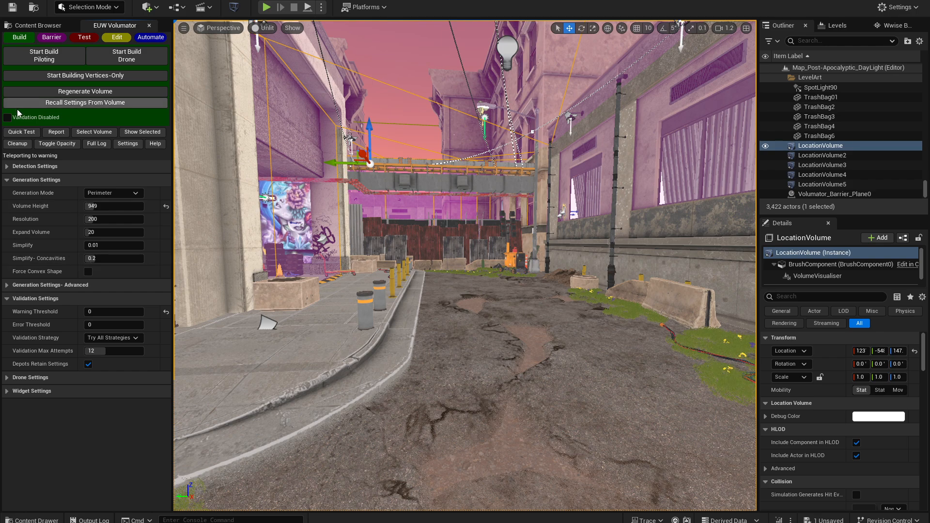
# Enable validation and regenerate LocationVolume in Perimeter mode at Resolution 200
pyautogui.click(18, 121)
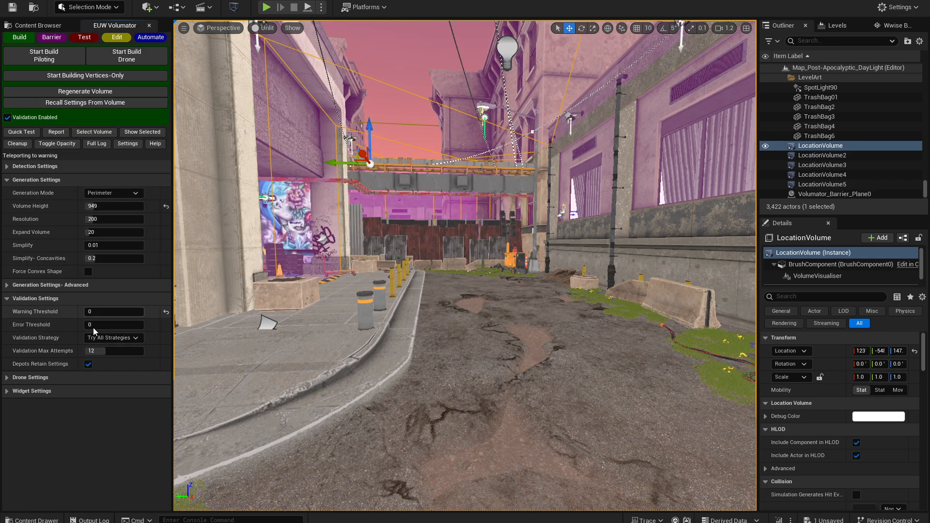
pyautogui.click(85, 91)
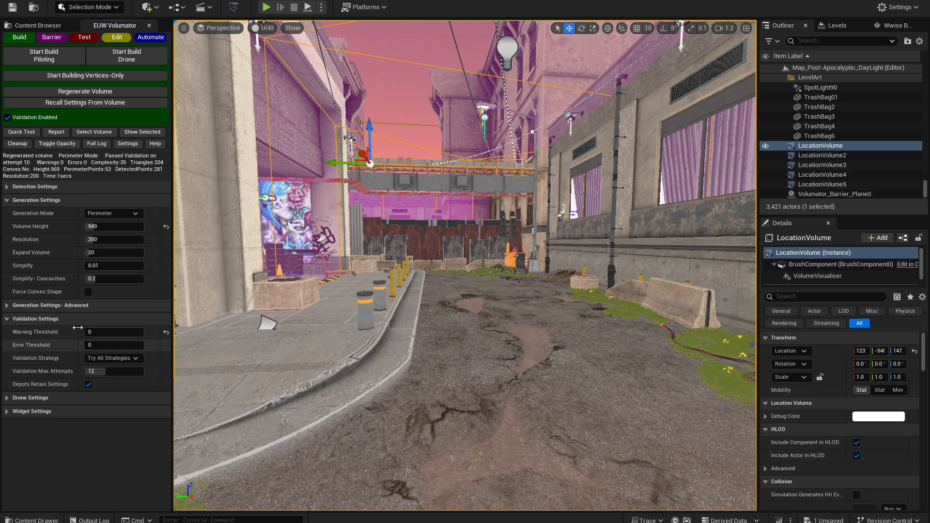
pyautogui.moveTo(436, 303); pyautogui.dragTo(465, 296, button='right')
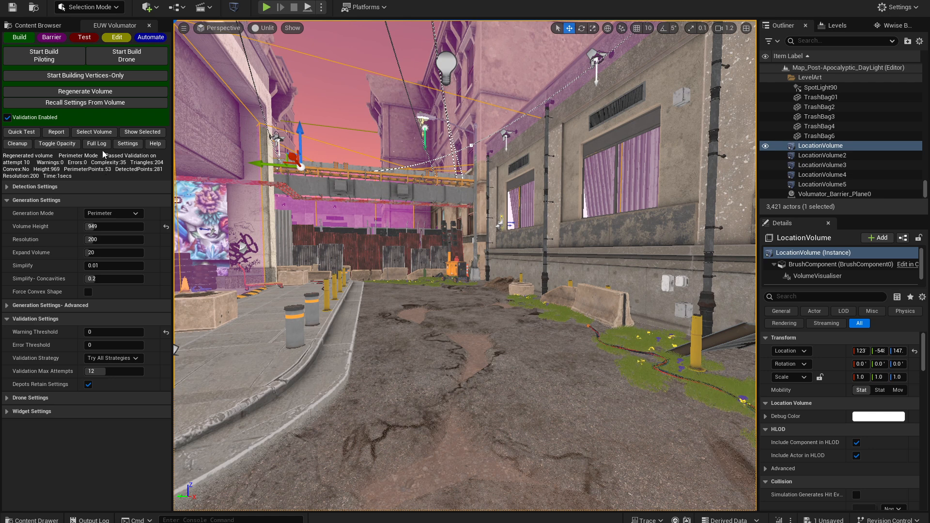
# Regenerate LocationVolume with validation disabled for comparison, and regenerate it with validation enabled again
pyautogui.click(35, 117)
pyautogui.click(73, 94)
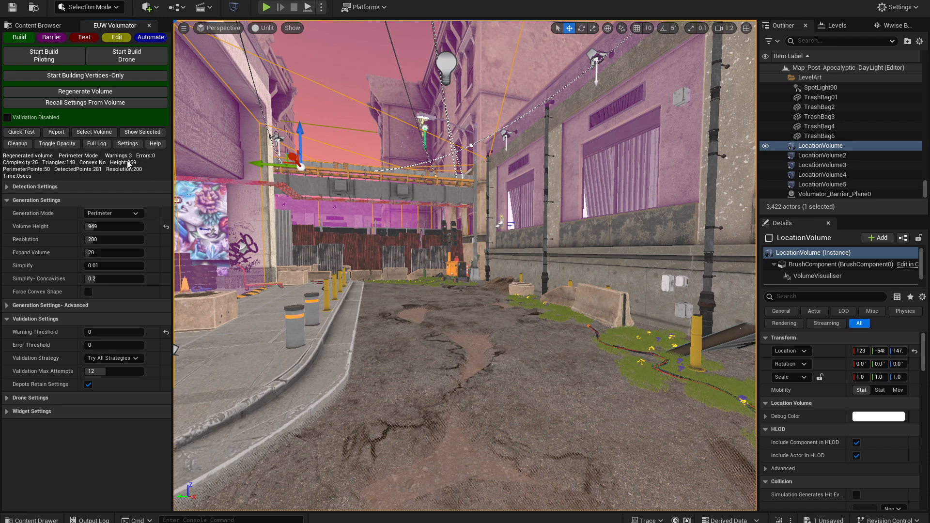
pyautogui.click(36, 117)
pyautogui.click(93, 92)
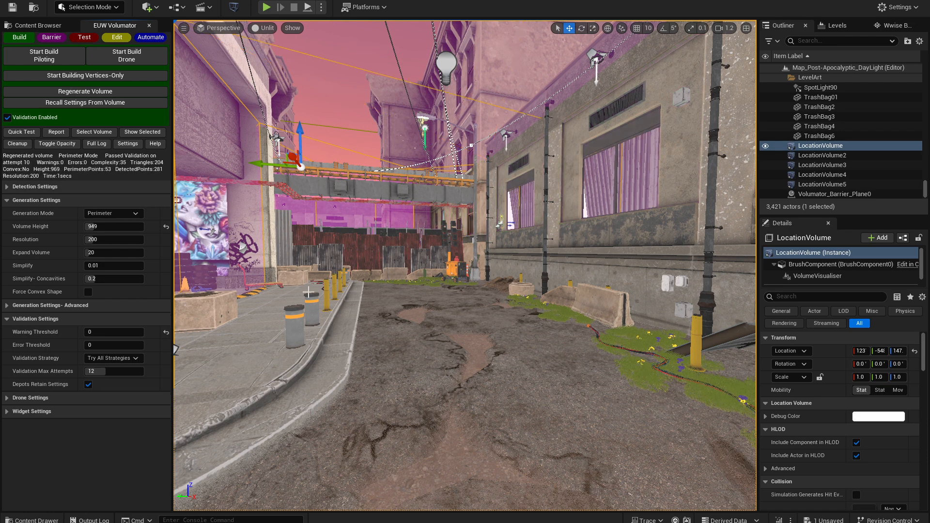
pyautogui.moveTo(302, 301); pyautogui.dragTo(285, 312, button='right')
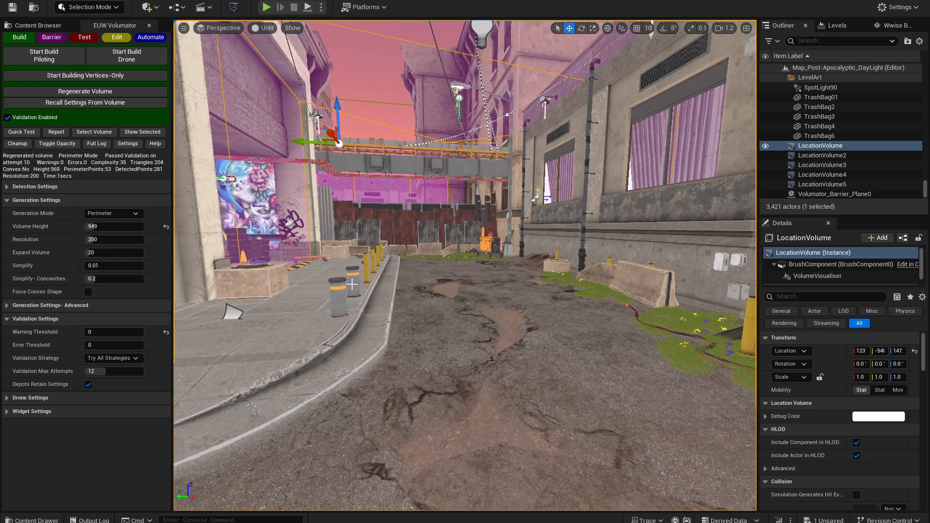